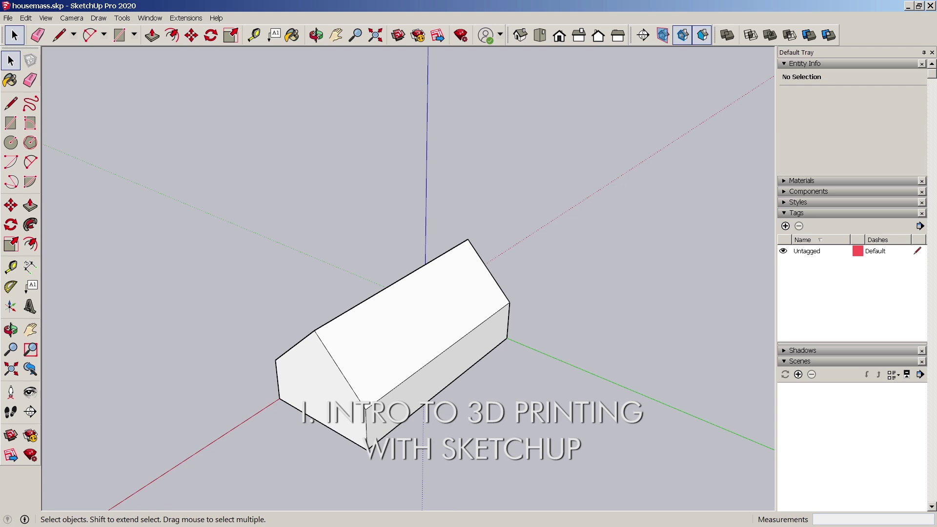
pyautogui.scroll(-2, 535, 267)
pyautogui.keyDown('shift'); pyautogui.moveTo(535, 266); pyautogui.dragTo(498, 193, button='middle'); pyautogui.keyUp('shift')
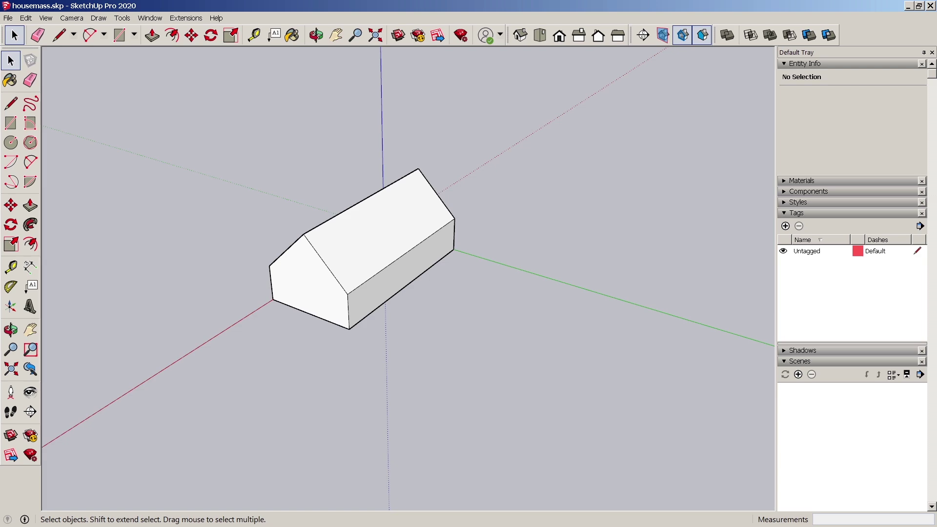
pyautogui.keyDown('shift'); pyautogui.moveTo(371, 254); pyautogui.dragTo(436, 236, button='middle'); pyautogui.keyUp('shift')
pyautogui.scroll(1, 436, 236)
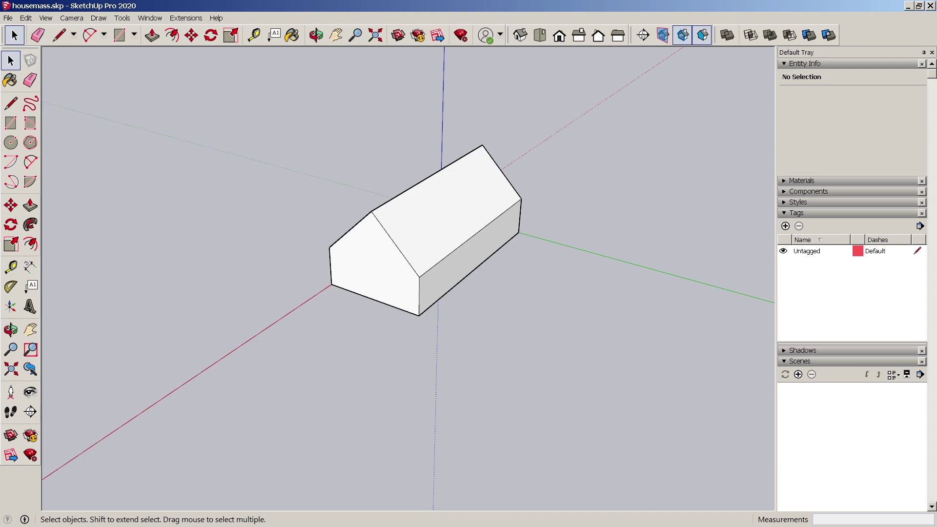
pyautogui.scroll(3, 366, 196)
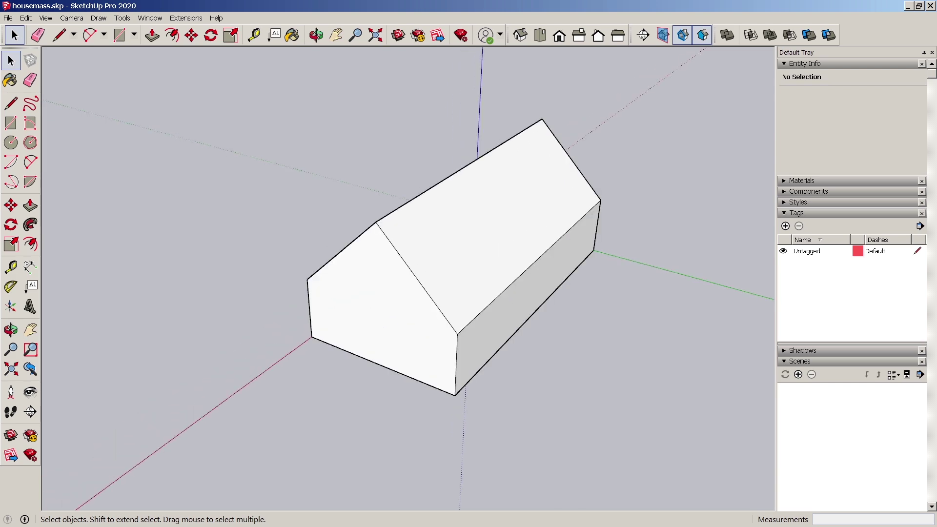
pyautogui.moveTo(365, 273)
pyautogui.mouseDown(button='middle')
pyautogui.moveTo(429, 254)
pyautogui.moveTo(550, 268)
pyautogui.moveTo(376, 273)
pyautogui.mouseUp(button='middle')
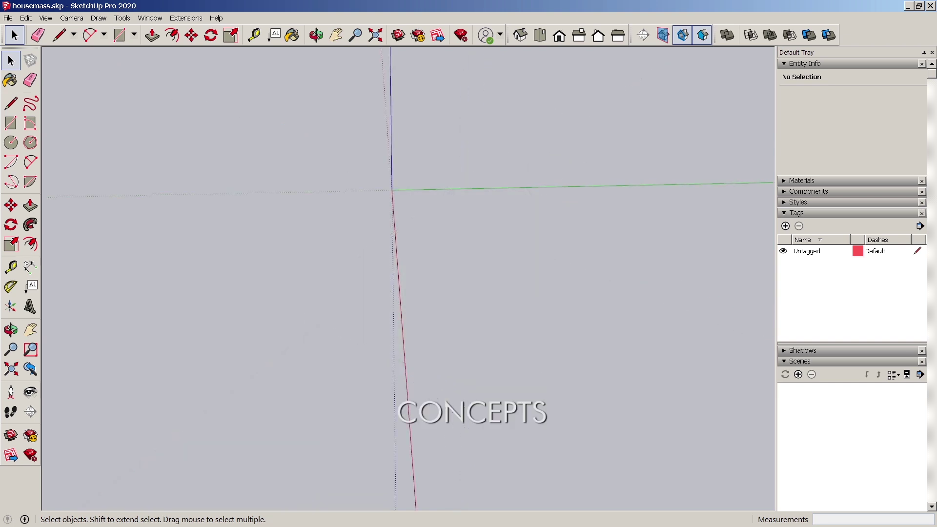
# Hide the Large Tool Set so that the modeling area gains its space
pyautogui.moveTo(440, 264); pyautogui.dragTo(400, 252, button='middle')
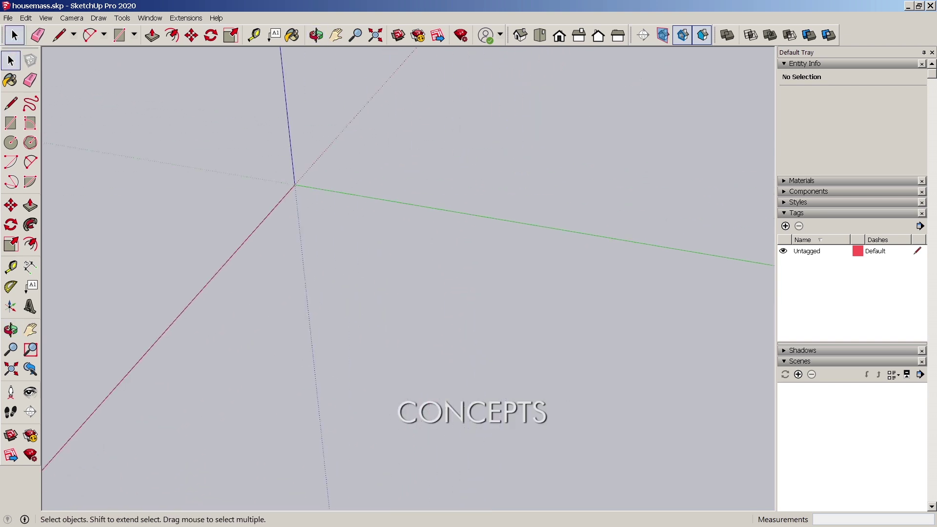
pyautogui.press('l')
pyautogui.press('r')
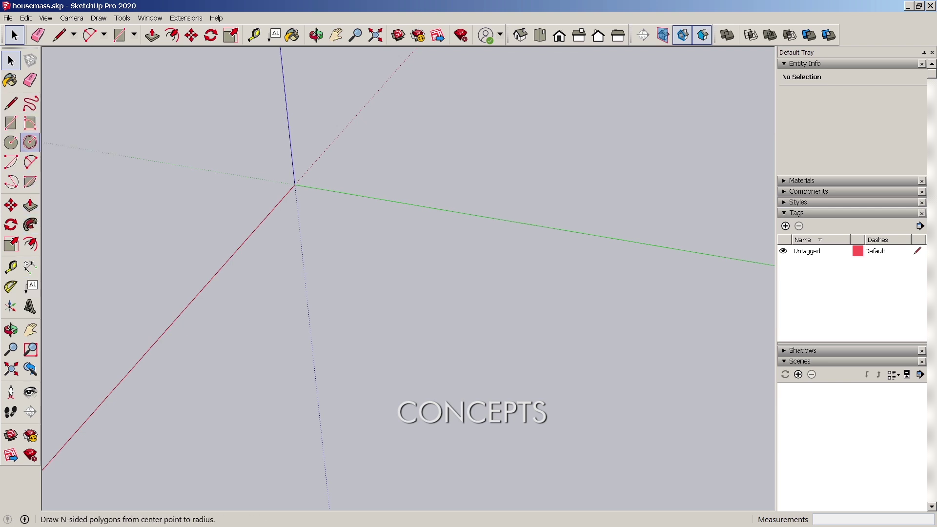
pyautogui.rightClick(27, 48)
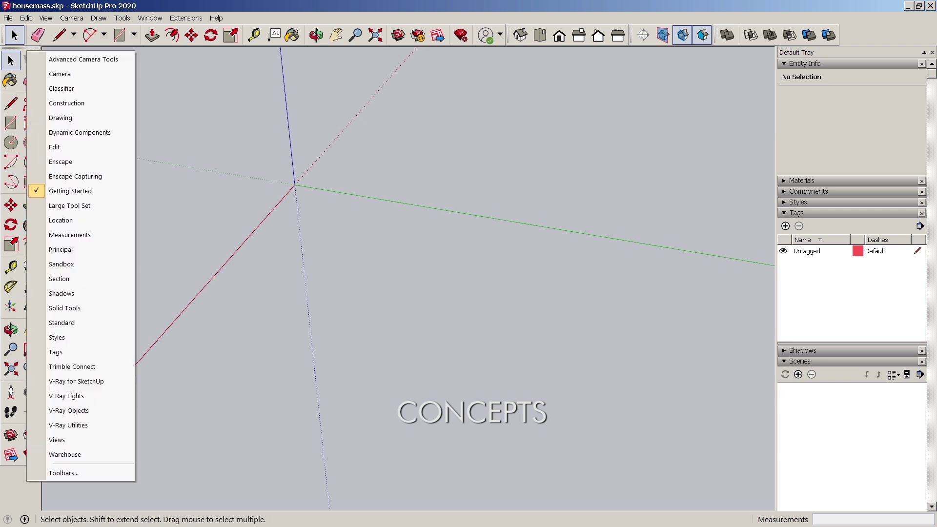
pyautogui.click(69, 205)
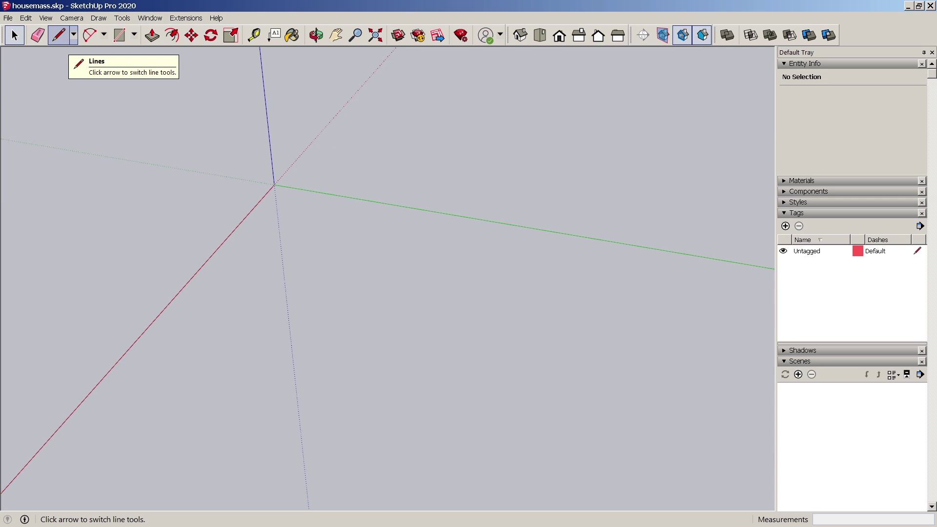
# Sketch an open zigzag of five connected line segments starting at the origin
pyautogui.click(58, 35)
pyautogui.click(274, 185)
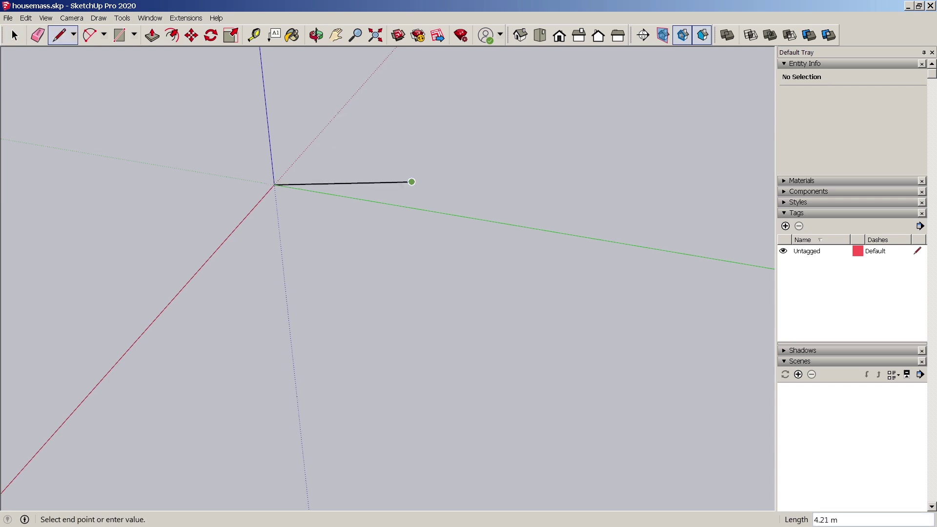
pyautogui.click(412, 182)
pyautogui.click(281, 246)
pyautogui.click(450, 379)
pyautogui.click(497, 249)
pyautogui.click(621, 191)
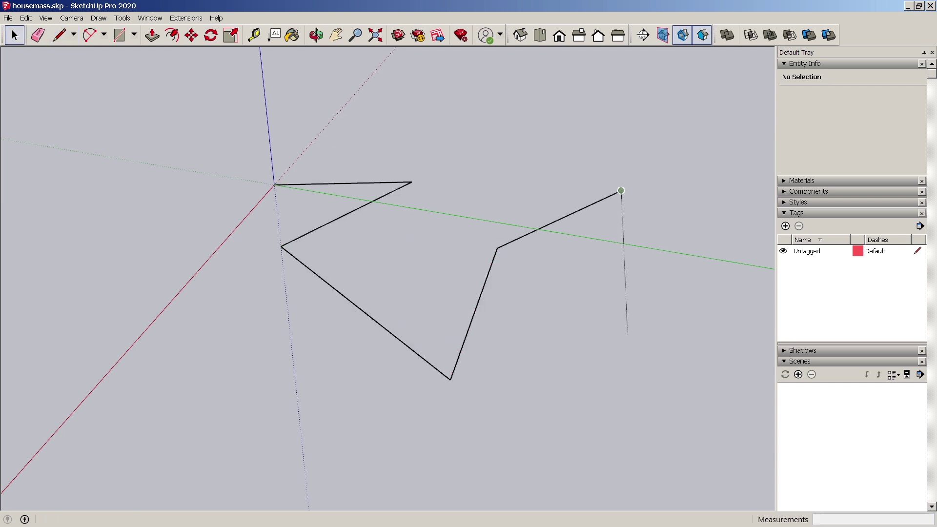
# Select all the zigzag line segments with a crossing window and delete them
pyautogui.click(14, 35)
pyautogui.keyDown('shift'); pyautogui.moveTo(488, 244); pyautogui.dragTo(478, 282, button='middle'); pyautogui.keyUp('shift')
pyautogui.moveTo(597, 129); pyautogui.dragTo(525, 205)
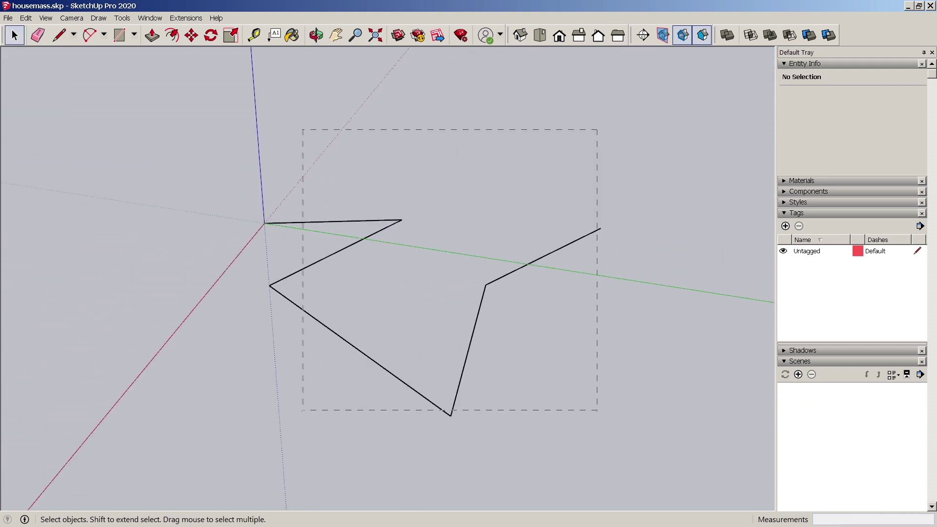
pyautogui.moveTo(302, 410); pyautogui.dragTo(303, 410)
pyautogui.press('Delete')
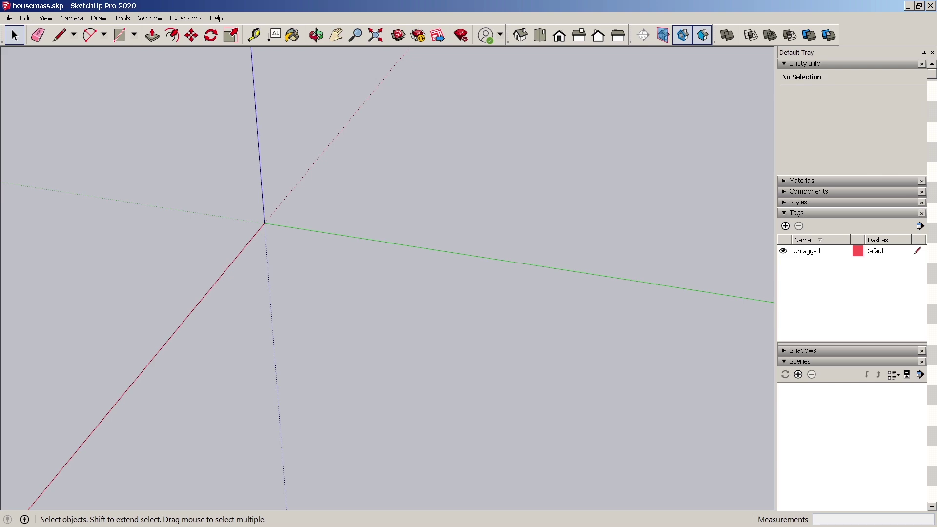
# Draw a rectangle of about 1019 m² on the ground plane with its first corner at the origin
pyautogui.click(120, 35)
pyautogui.click(264, 223)
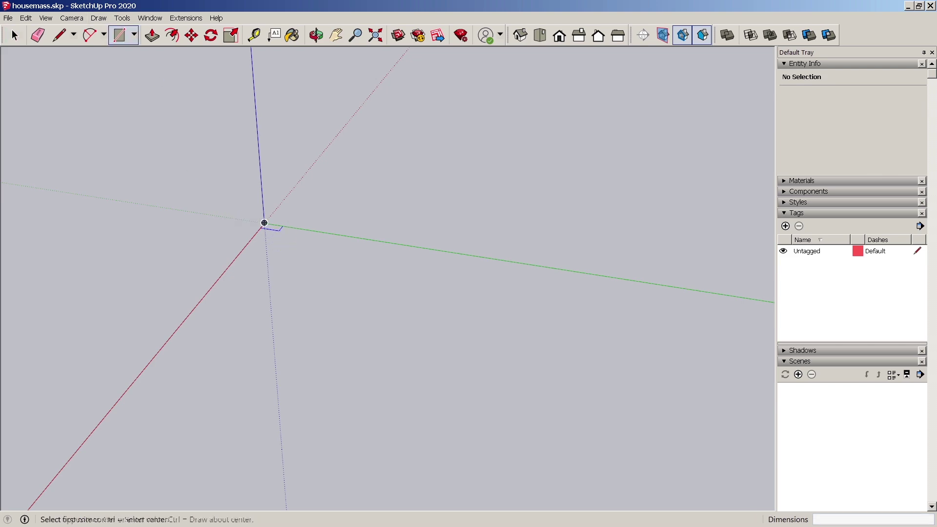
pyautogui.click(430, 249)
pyautogui.press('space')
pyautogui.keyDown('shift'); pyautogui.moveTo(430, 249); pyautogui.dragTo(591, 234, button='middle'); pyautogui.keyUp('shift')
# Push/Pull the rectangular face upward by about 4.51 m to form a flat box
pyautogui.click(471, 306)
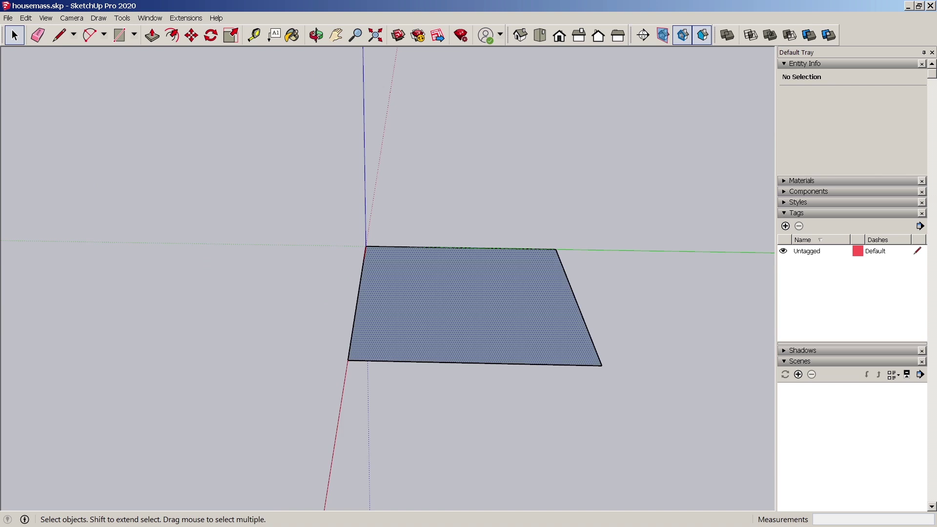
pyautogui.press('p')
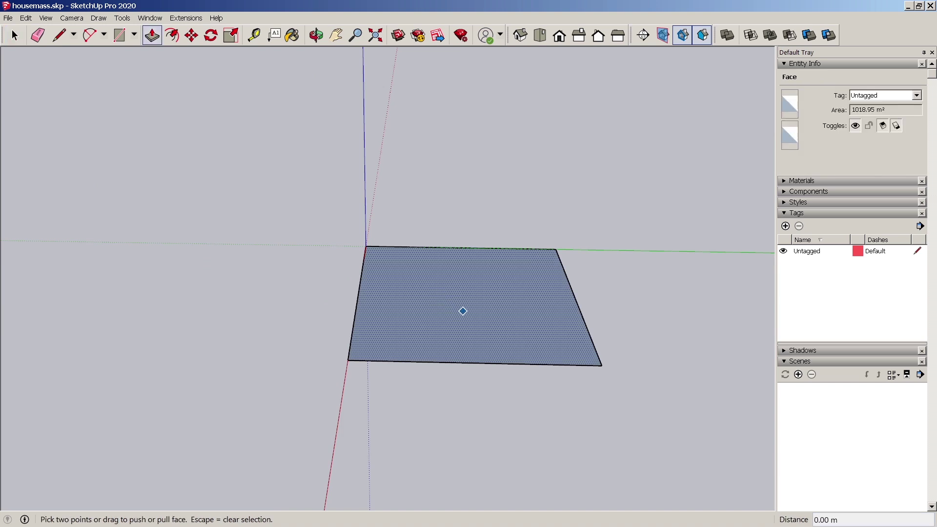
pyautogui.moveTo(512, 299); pyautogui.dragTo(520, 270)
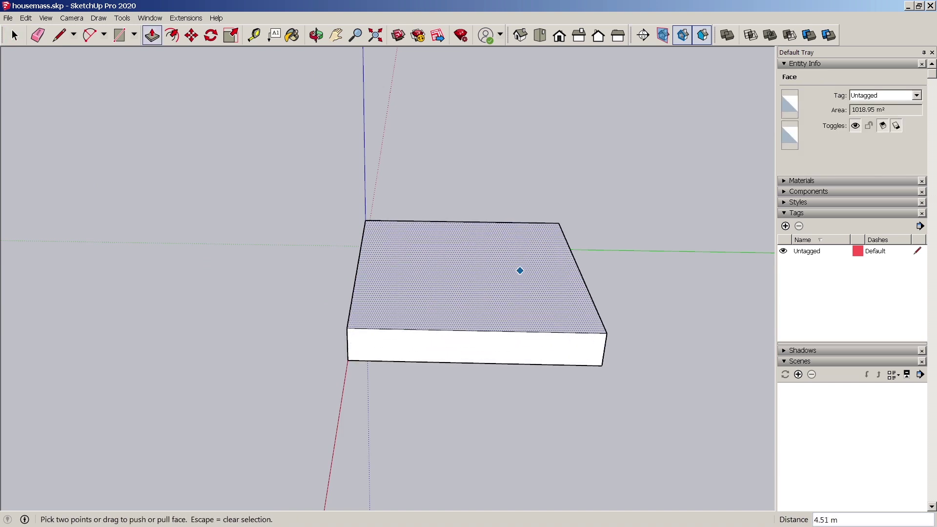
pyautogui.moveTo(550, 313); pyautogui.dragTo(479, 208, button='middle')
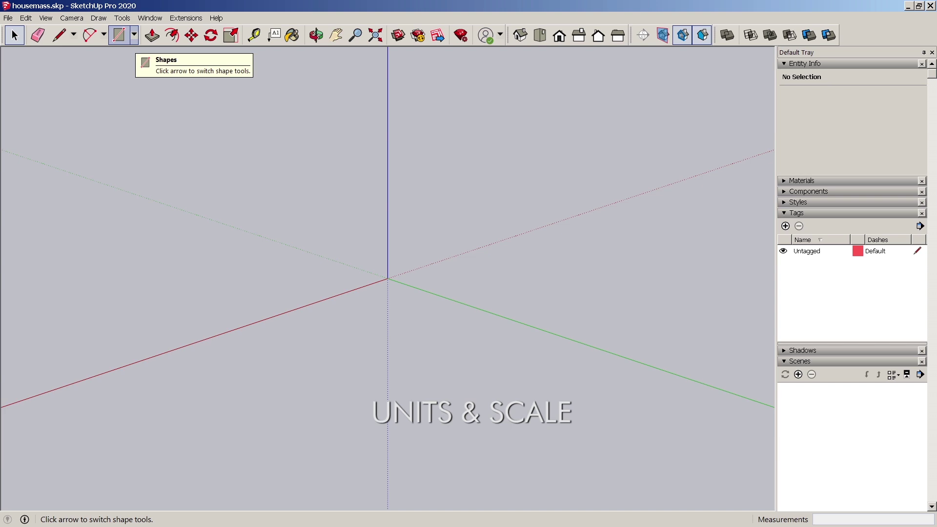
# Open the default drawing template settings in the program preferences
pyautogui.click(150, 19)
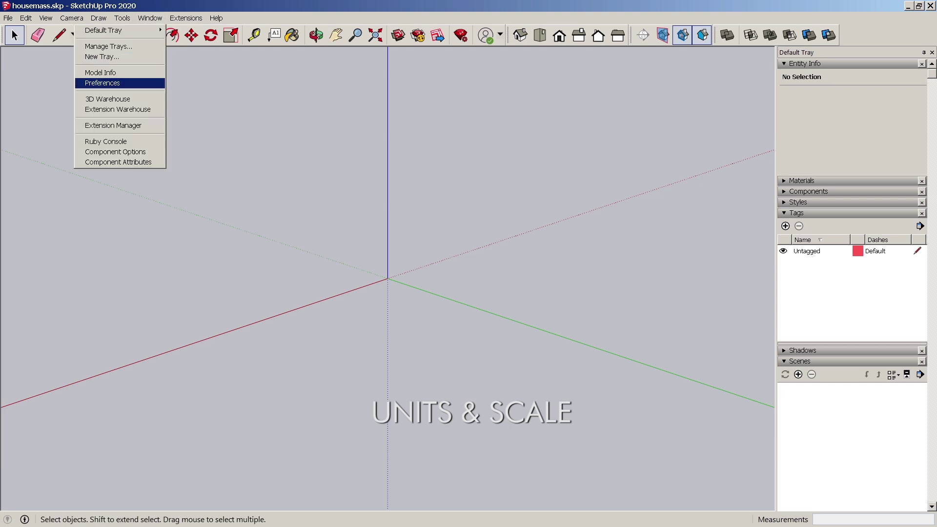
pyautogui.press('Return')
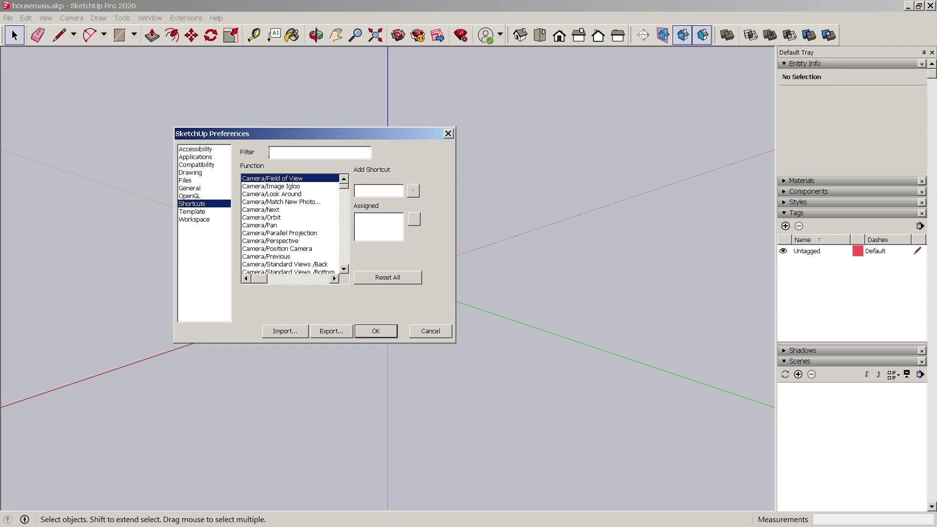
pyautogui.click(192, 212)
pyautogui.click(194, 220)
pyautogui.click(193, 204)
pyautogui.press('Down')
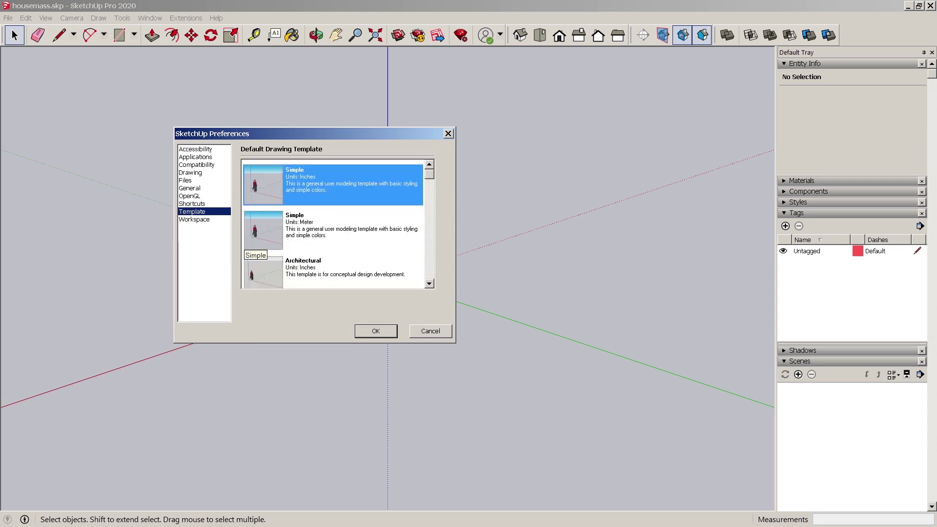
# Set the default drawing template to Architectural with centimeter units and accept the preferences
pyautogui.scroll(-1, 252, 210)
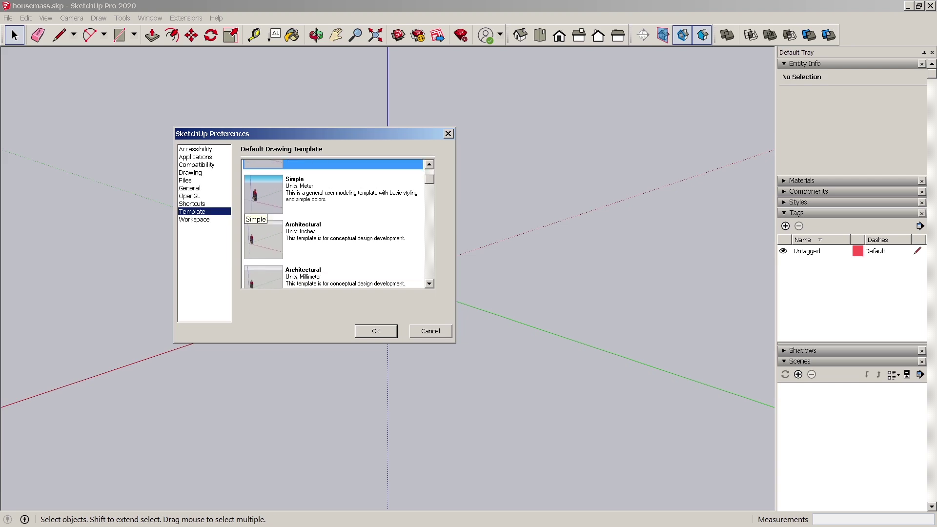
pyautogui.click(251, 204)
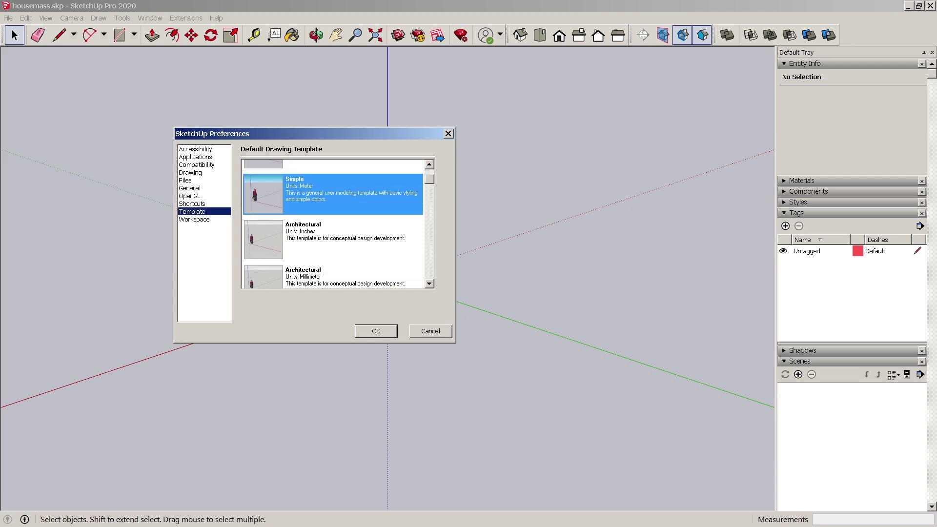
pyautogui.scroll(-2, 334, 225)
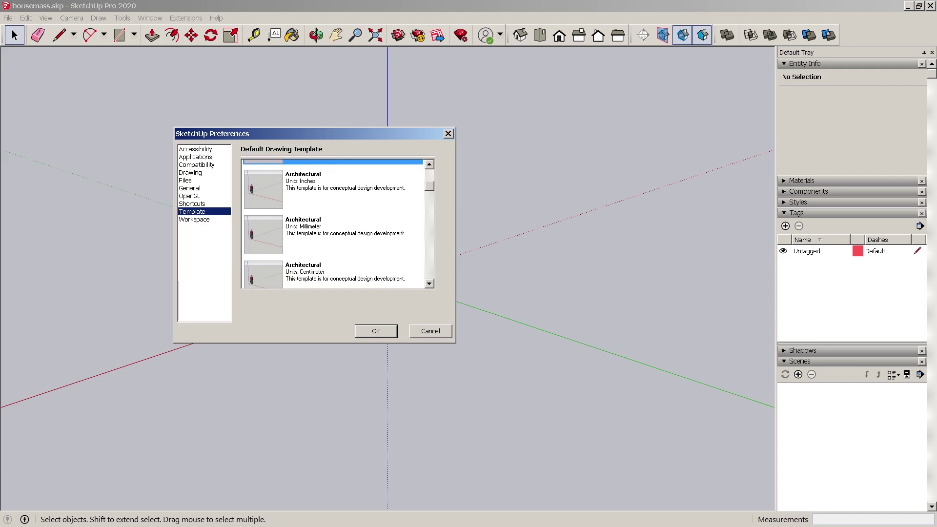
pyautogui.scroll(-1, 334, 224)
pyautogui.click(332, 259)
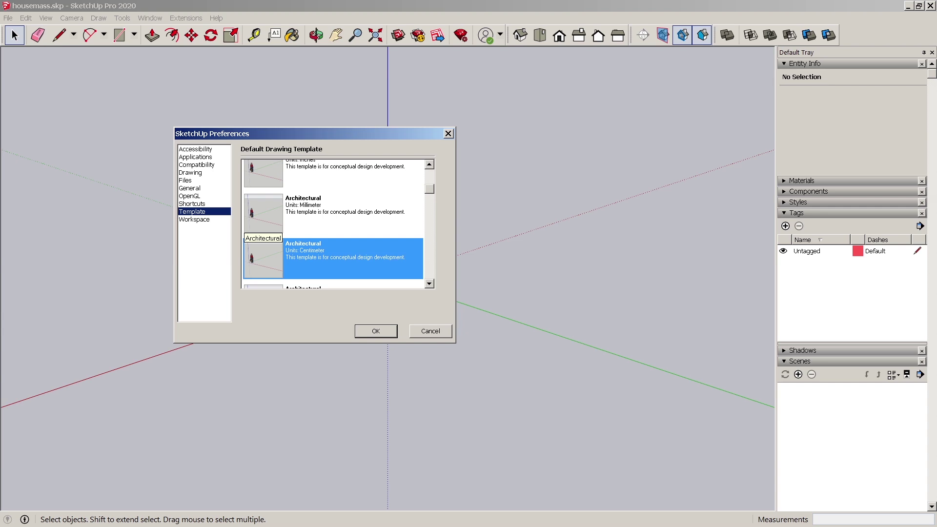
pyautogui.click(375, 331)
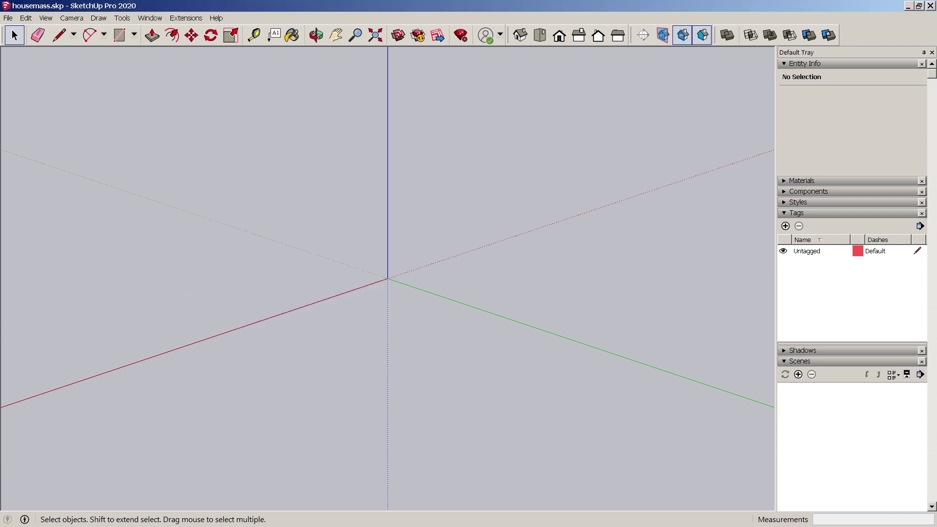
# Draw a 30 by 30 m square on the ground plane with its first corner at the origin
pyautogui.moveTo(381, 273)
pyautogui.mouseDown(button='middle')
pyautogui.moveTo(401, 281)
pyautogui.moveTo(413, 304)
pyautogui.mouseUp(button='middle')
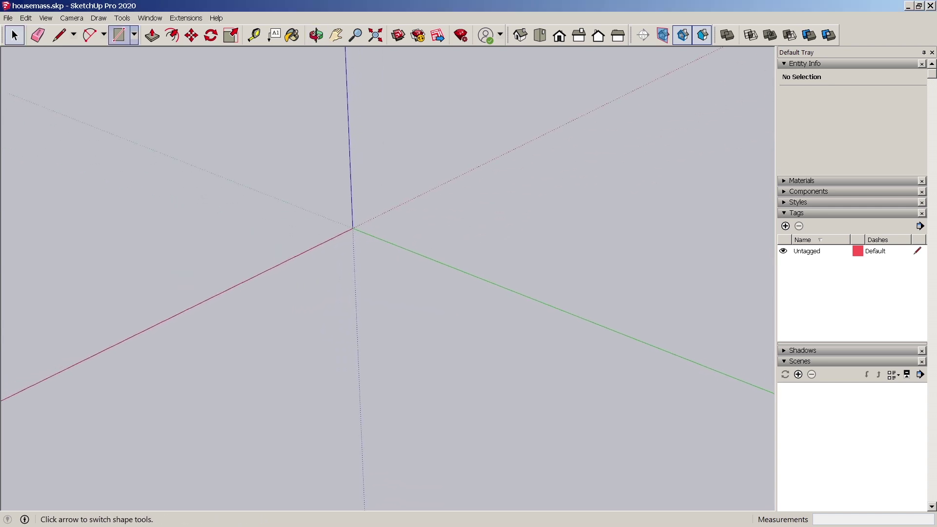
pyautogui.click(119, 34)
pyautogui.click(352, 228)
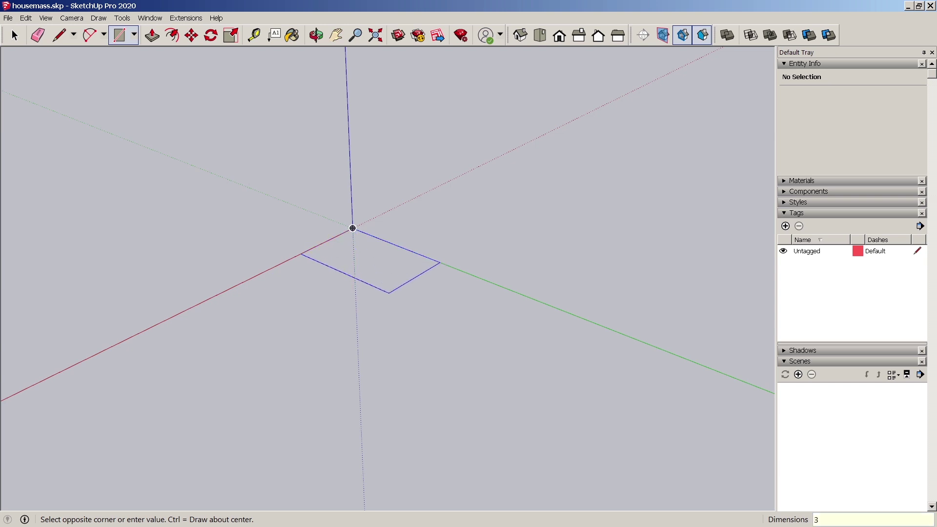
pyautogui.press('Return')
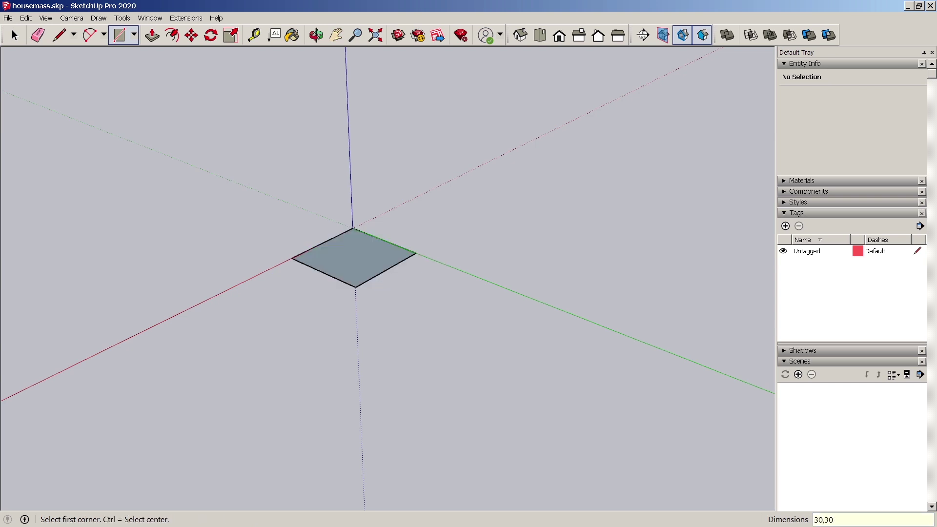
pyautogui.press('space')
# Push/Pull the square face upward by 10 m into a solid block
pyautogui.scroll(5, 371, 293)
pyautogui.click(362, 295)
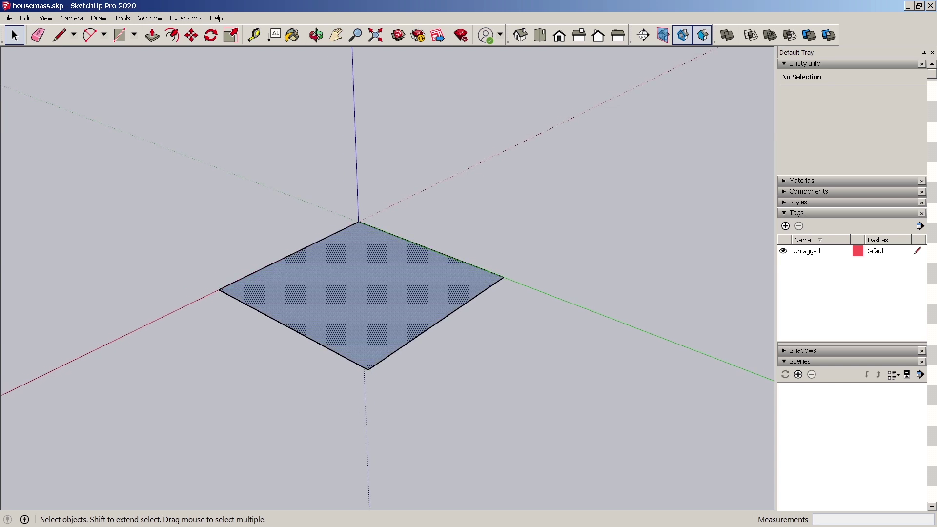
pyautogui.scroll(-5, 474, 377)
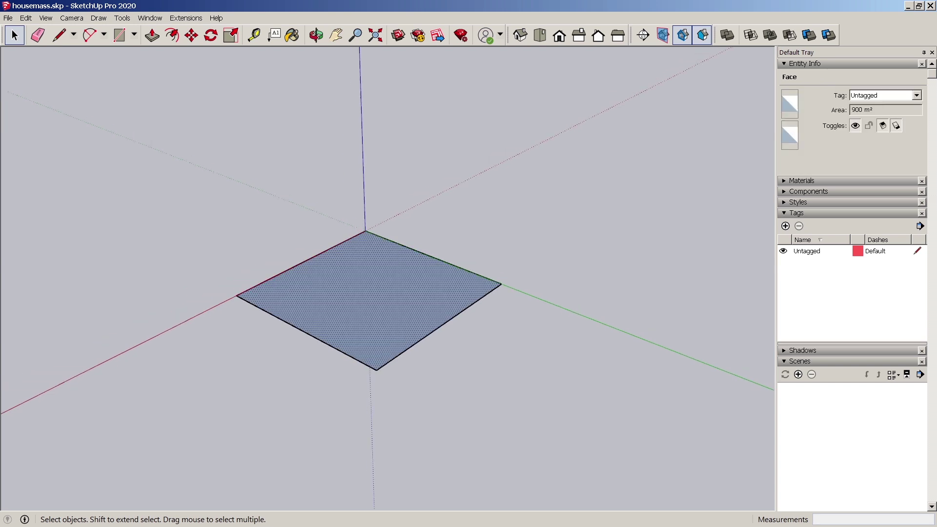
pyautogui.press('p')
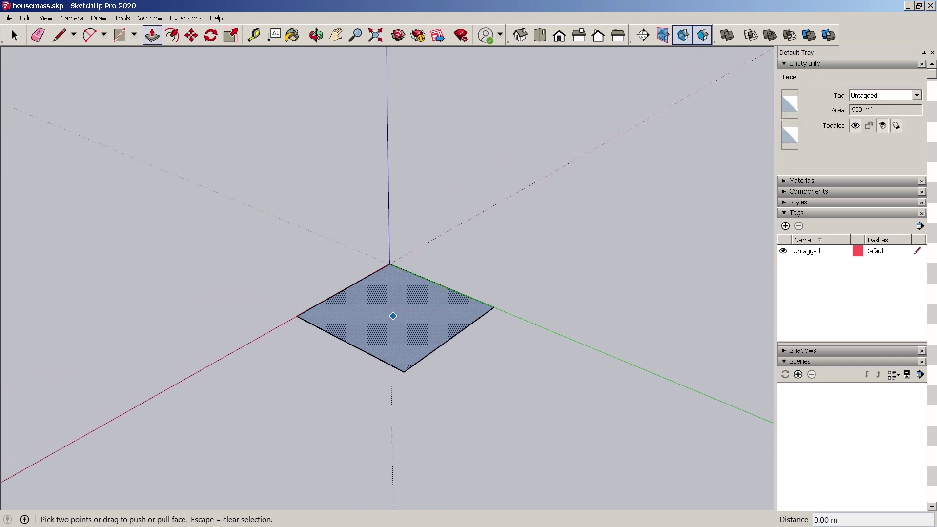
pyautogui.click(393, 316)
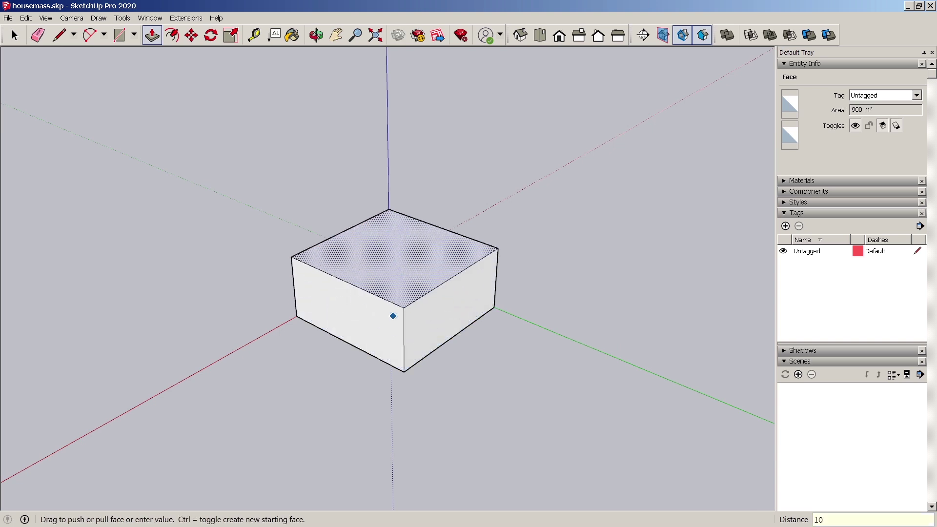
pyautogui.write('10')
pyautogui.press('Return')
pyautogui.press('space')
pyautogui.scroll(2, 392, 307)
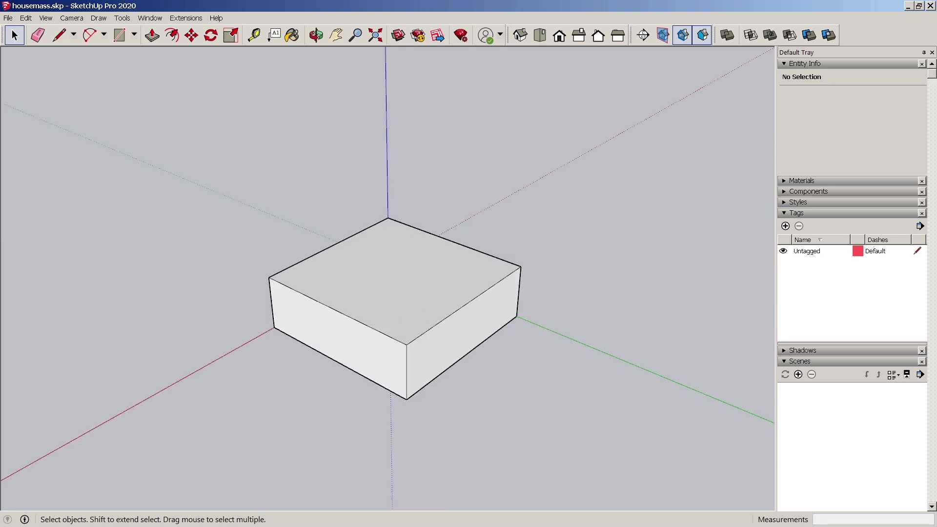
pyautogui.scroll(-4, 337, 322)
pyautogui.scroll(3, 339, 330)
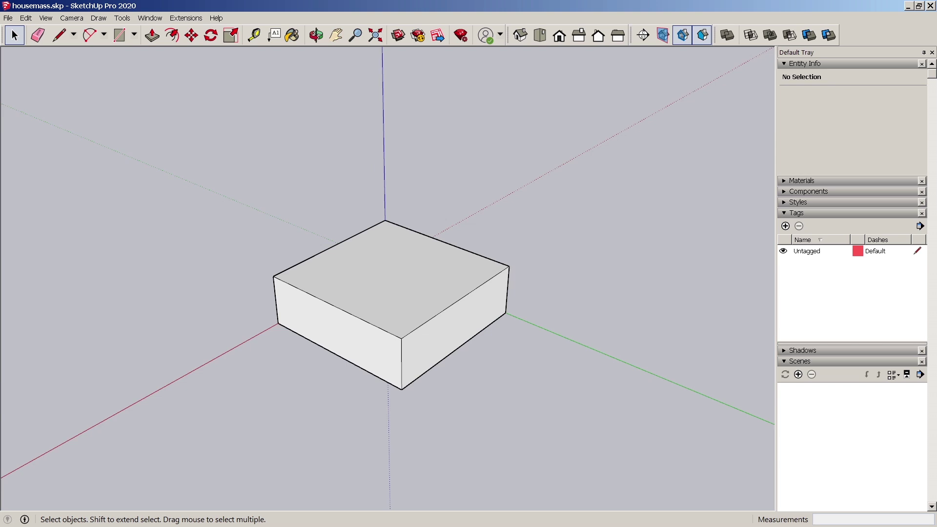
pyautogui.scroll(2, 353, 314)
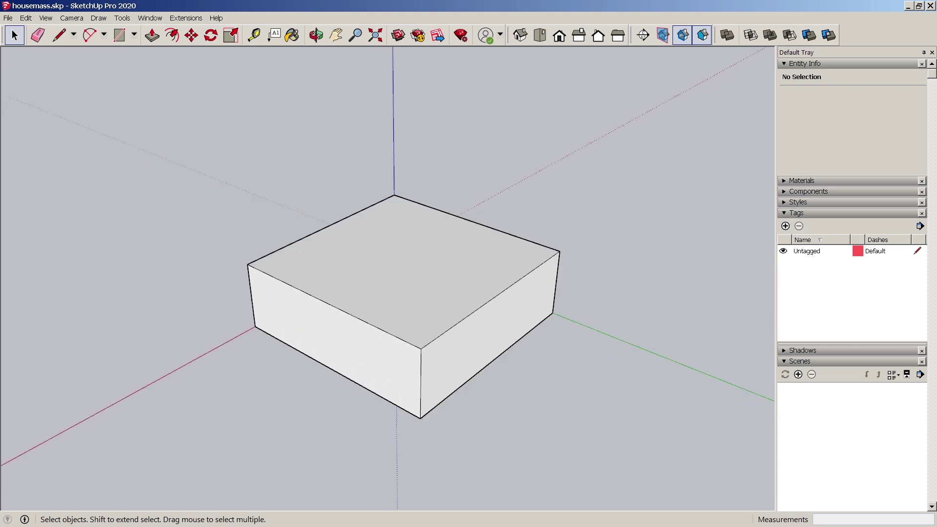
# Move the block's side face that crosses the green axis inward by 2 m
pyautogui.click(483, 337)
pyautogui.press('m')
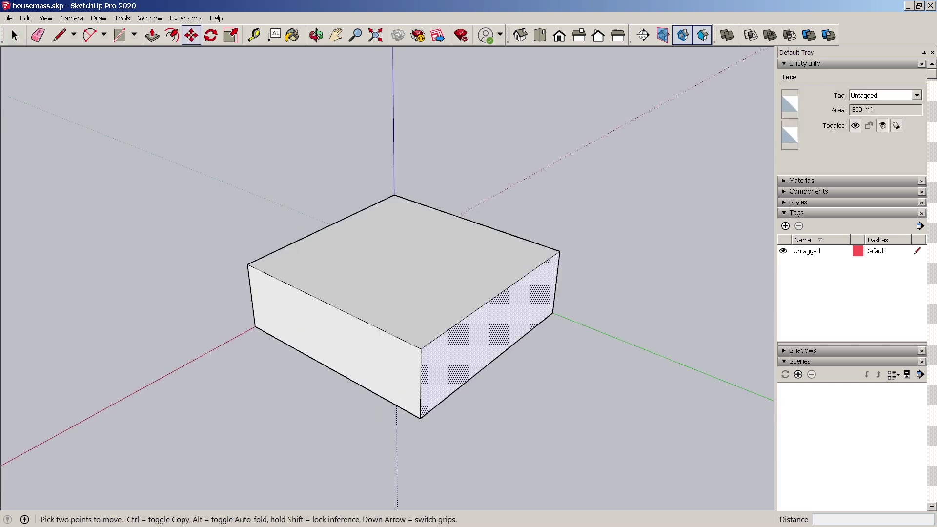
pyautogui.click(700, 350)
pyautogui.write('2')
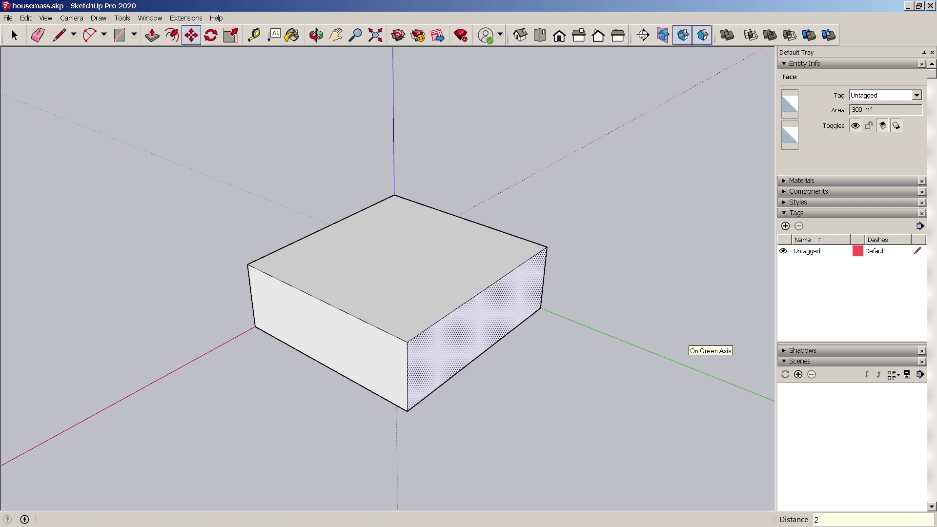
pyautogui.press('space')
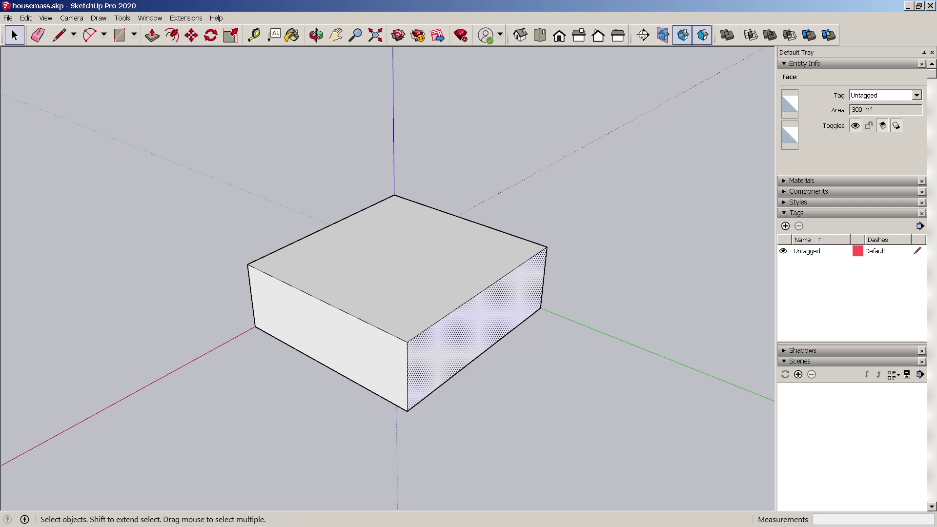
# Push/Pull the side face that crosses the red axis inward by 2 m
pyautogui.click(356, 353)
pyautogui.press('p')
pyautogui.doubleClick(356, 352)
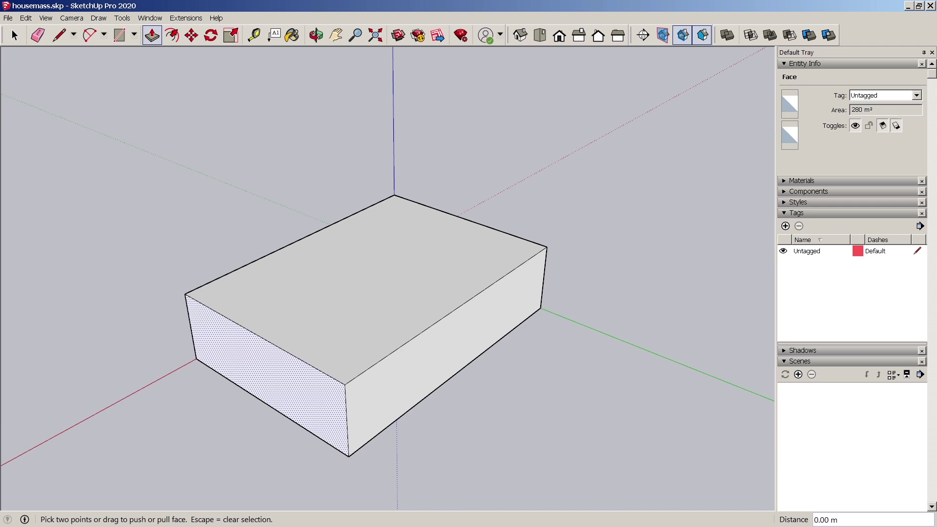
pyautogui.hotkey('ctrl', 'z')
pyautogui.click(356, 352)
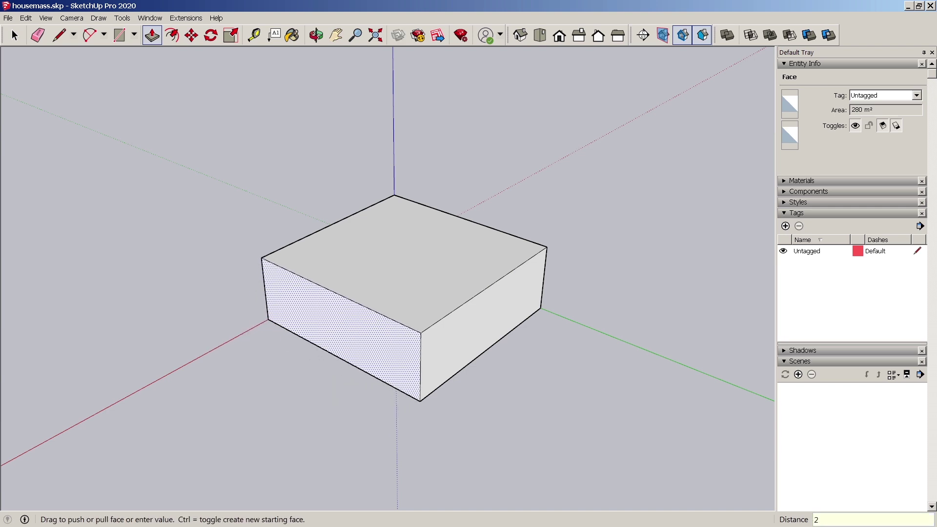
pyautogui.write('2')
pyautogui.press('Return')
pyautogui.press('space')
# Measure the block's top edge parallel to the green axis with the Tape Measure tool
pyautogui.press('t')
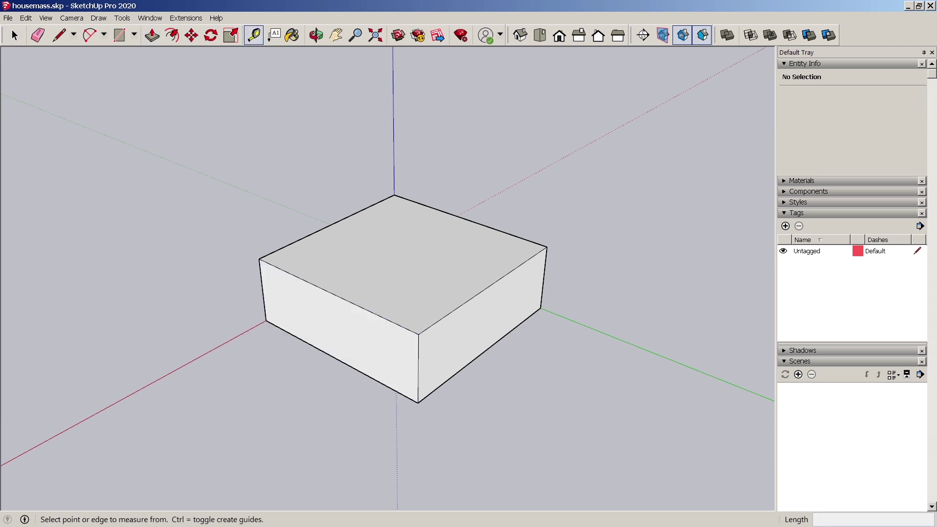
pyautogui.click(394, 194)
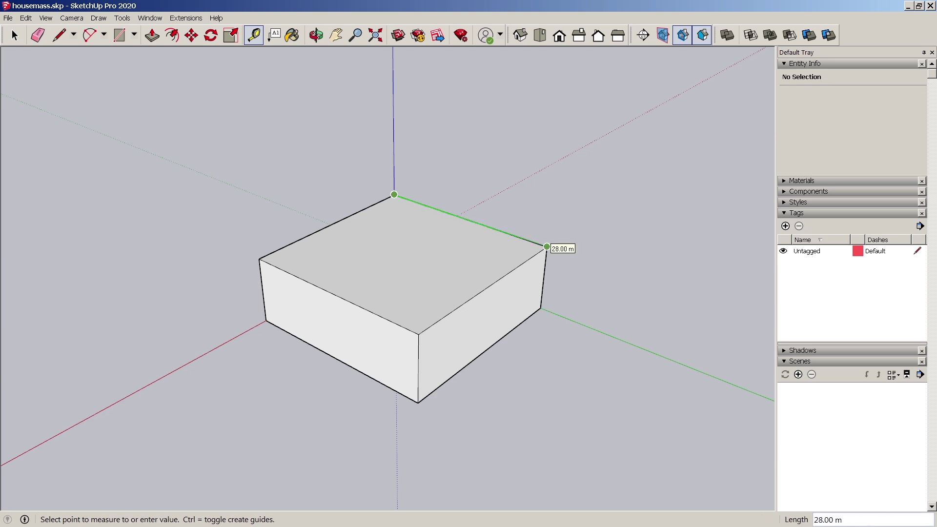
pyautogui.click(546, 246)
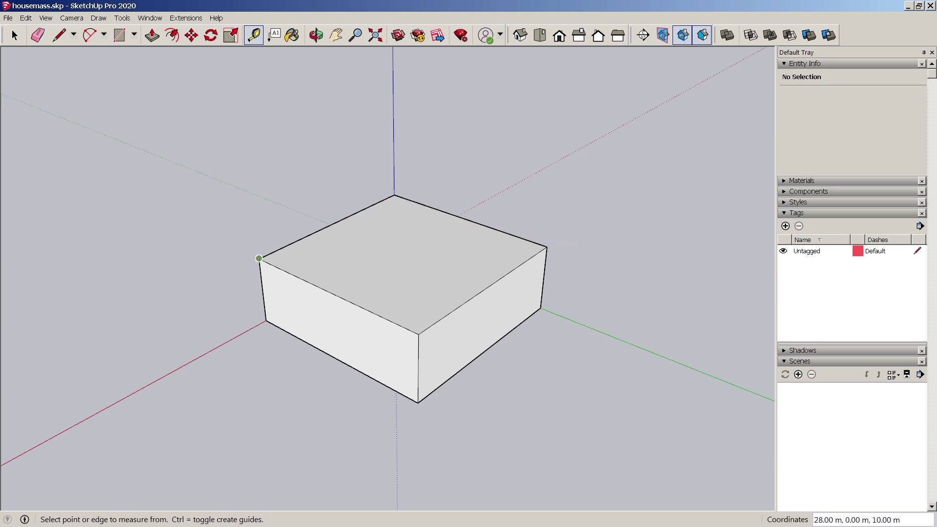
pyautogui.scroll(-2, 419, 332)
pyautogui.moveTo(379, 324); pyautogui.dragTo(436, 337, button='middle')
pyautogui.moveTo(342, 313); pyautogui.dragTo(287, 303, button='middle')
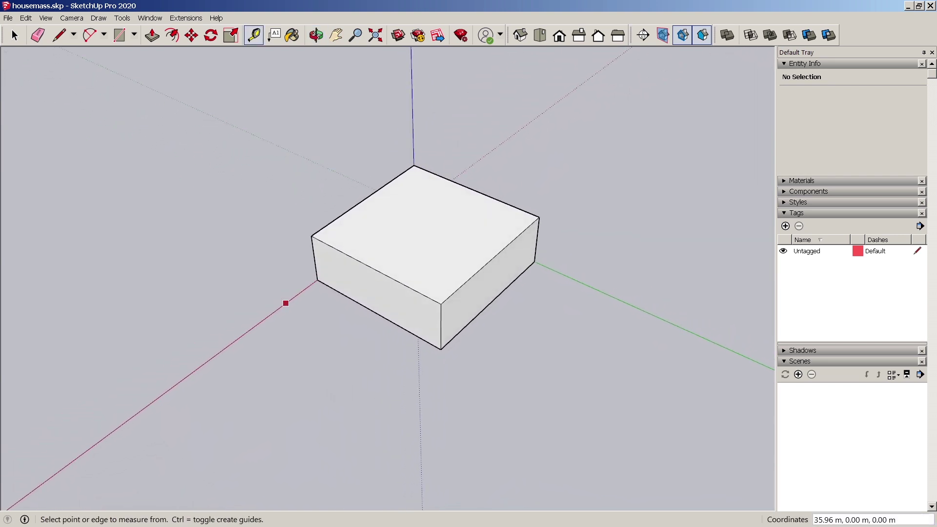
pyautogui.press('space')
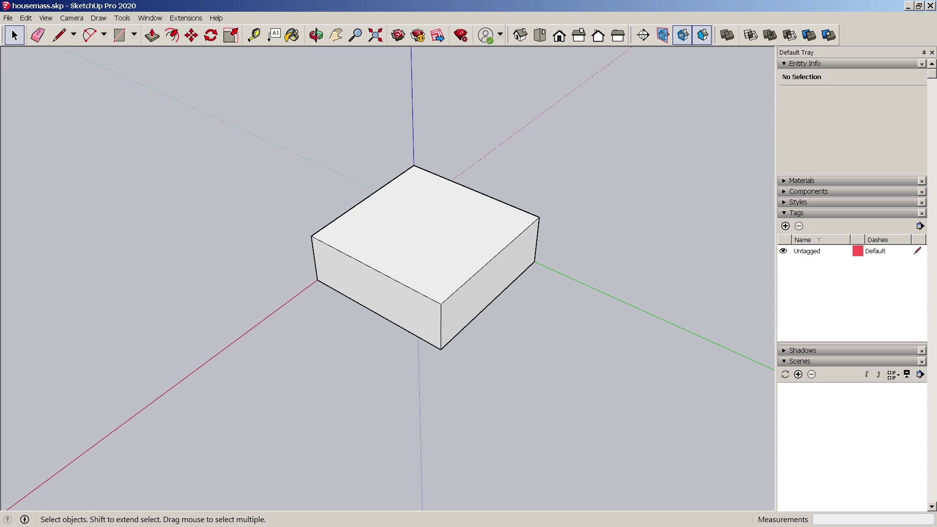
# Select all connected geometry of the block and make it a group
pyautogui.tripleClick(458, 218)
pyautogui.rightClick(459, 218)
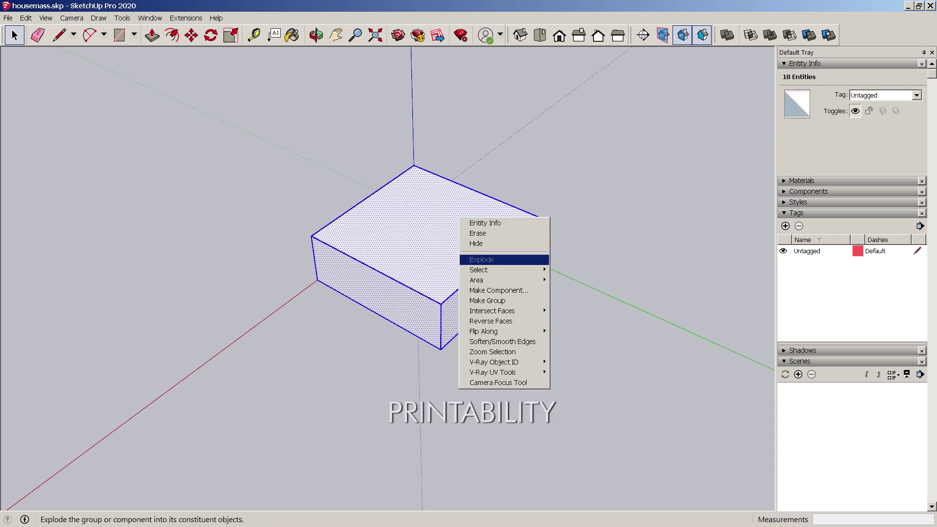
pyautogui.click(487, 300)
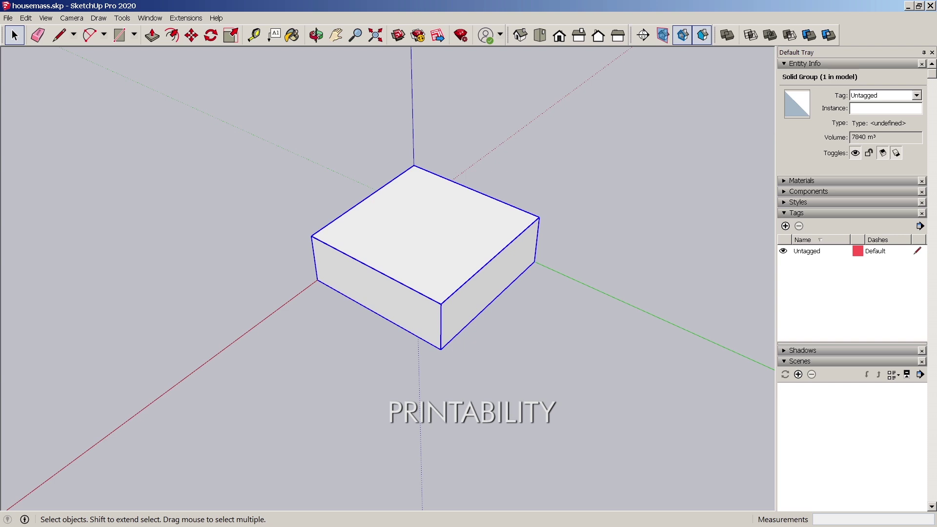
# Copy the block group 28 m along the red axis so the copy adjoins the original's back side
pyautogui.press('m')
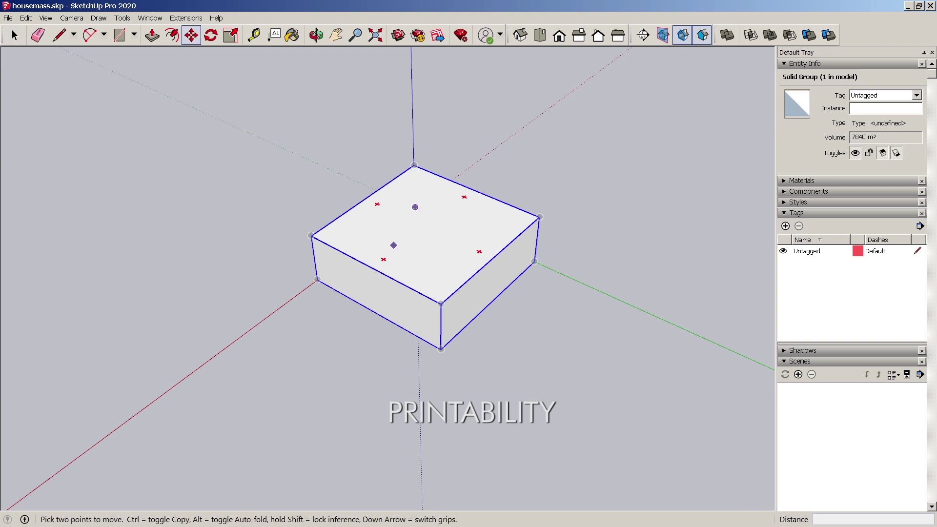
pyautogui.click(441, 303)
pyautogui.press('ctrl')
pyautogui.click(539, 218)
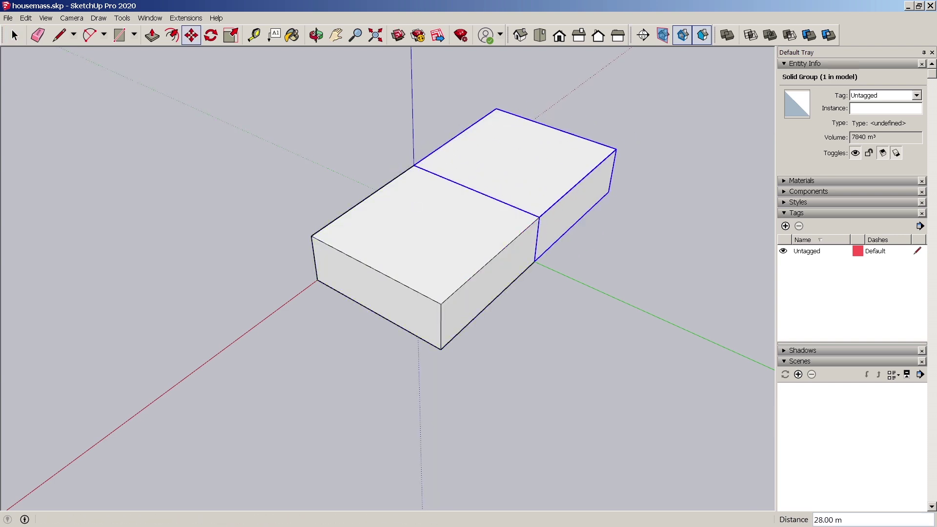
pyautogui.press('space')
# Open the copied group and outline a rectangle at the outer corner of its top face with two lines
pyautogui.doubleClick(544, 181)
pyautogui.click(571, 156)
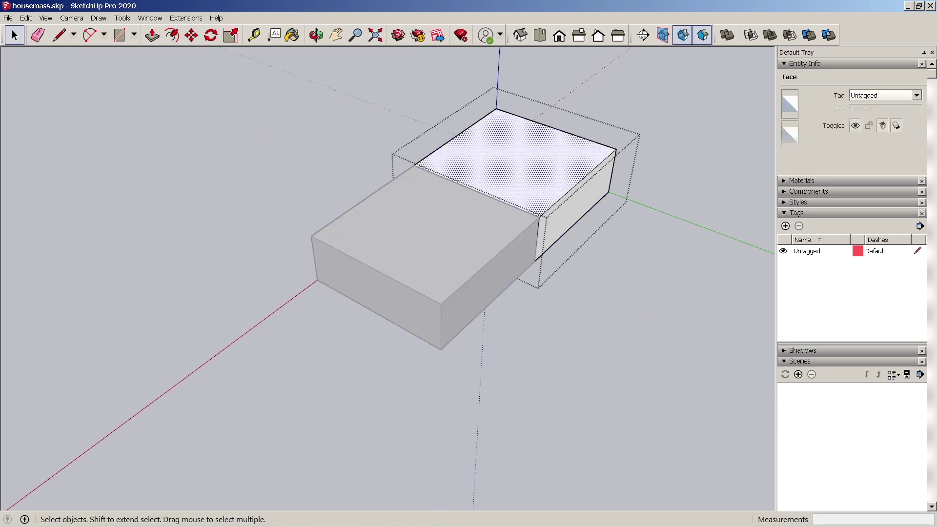
pyautogui.press('l')
pyautogui.click(580, 180)
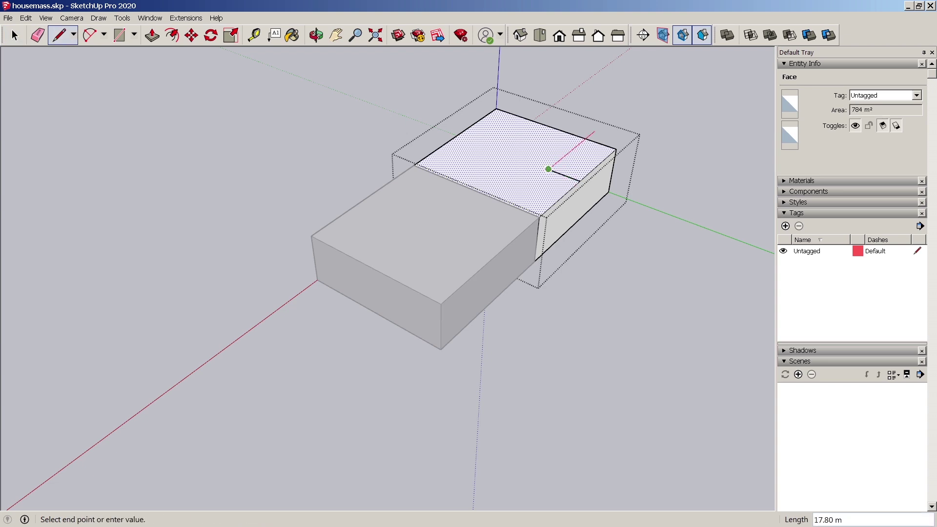
pyautogui.click(548, 169)
pyautogui.click(585, 138)
pyautogui.press('space')
# Push/Pull the outlined corner face slightly downward to cut a shallow notch in the copied block
pyautogui.click(588, 155)
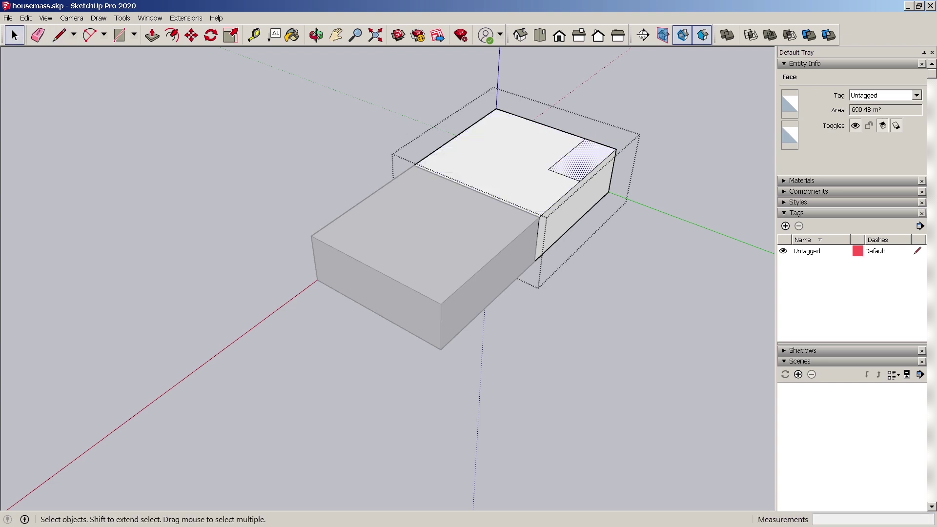
pyautogui.press('p')
pyautogui.click(585, 159)
pyautogui.click(585, 168)
pyautogui.press('space')
# Draw a short loose line on the top face from the notch's inner corner, and close and select the group
pyautogui.click(561, 117)
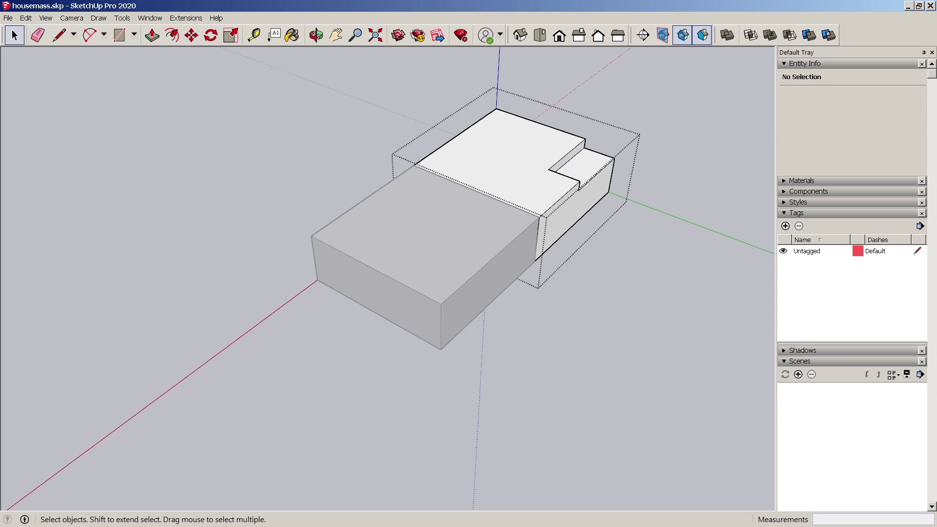
pyautogui.press('l')
pyautogui.click(548, 169)
pyautogui.click(540, 185)
pyautogui.press('space')
pyautogui.press('Escape')
pyautogui.click(532, 176)
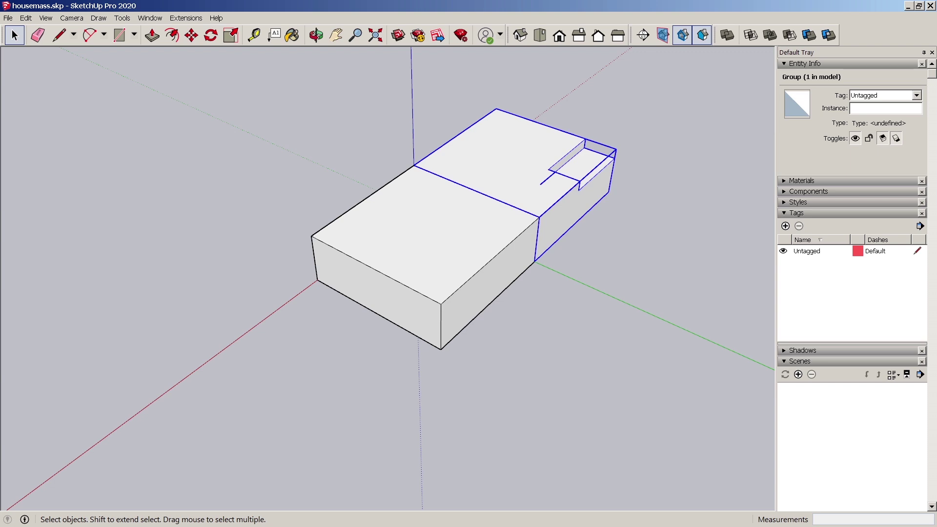
# Delete the copied block group with the notch and loose line
pyautogui.click(640, 169)
pyautogui.click(595, 158)
pyautogui.scroll(2, 602, 148)
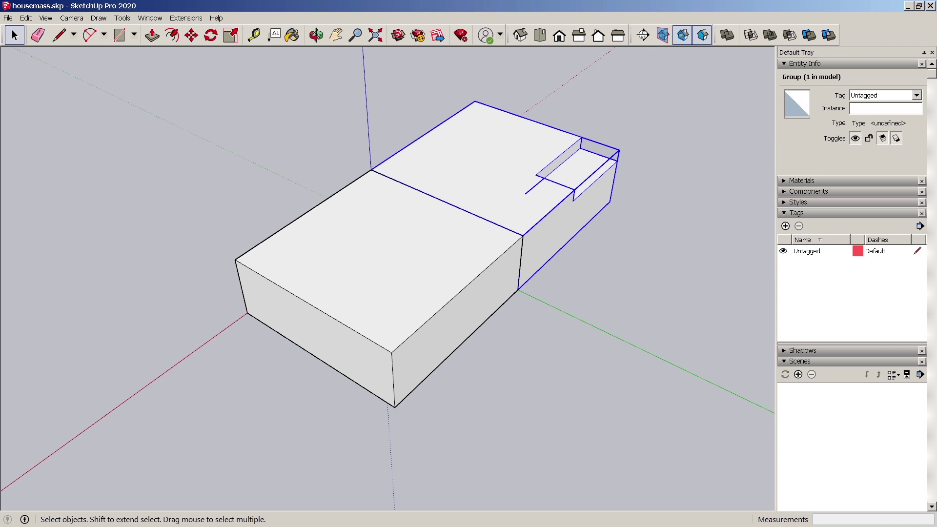
pyautogui.scroll(-2, 566, 286)
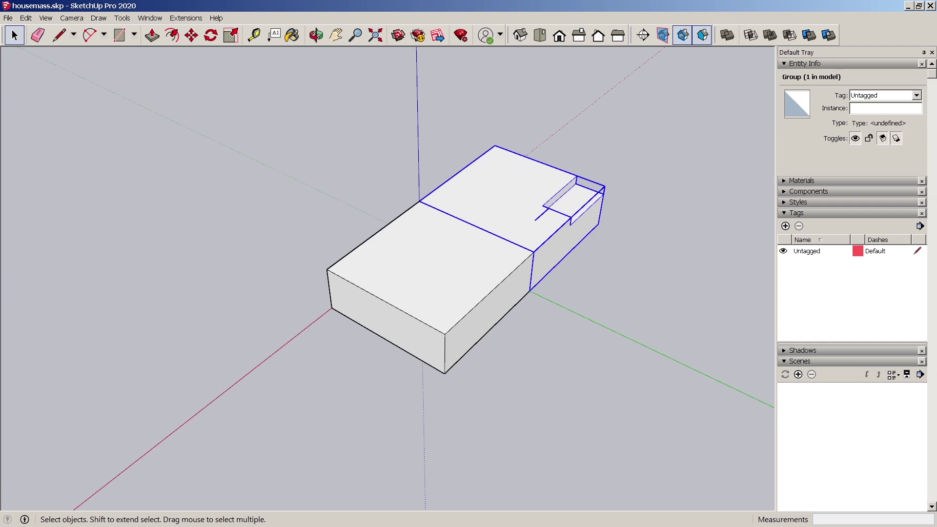
pyautogui.press('Delete')
# Select the remaining block group and examine its group type and volume in the entity information
pyautogui.click(469, 288)
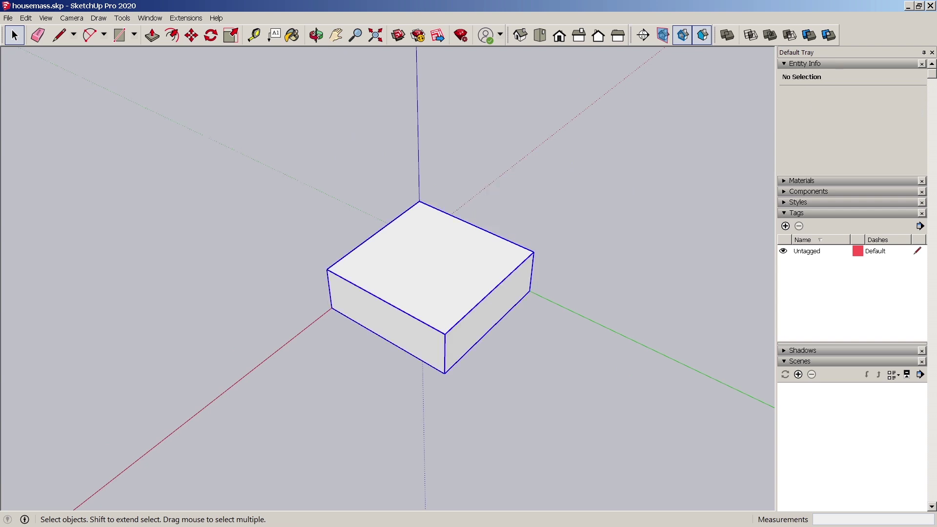
pyautogui.moveTo(468, 288); pyautogui.dragTo(443, 315, button='middle')
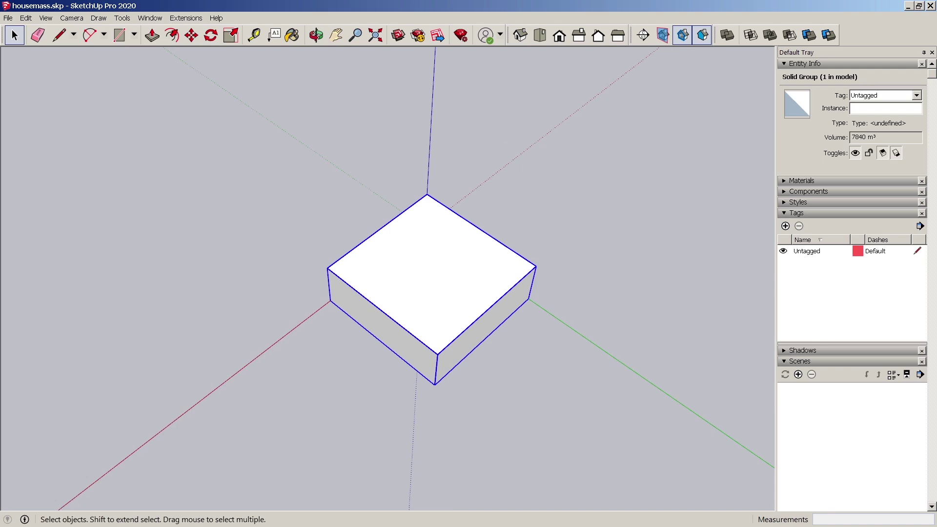
pyautogui.keyDown('shift'); pyautogui.moveTo(580, 235); pyautogui.dragTo(627, 211, button='middle'); pyautogui.keyUp('shift')
pyautogui.scroll(3, 627, 211)
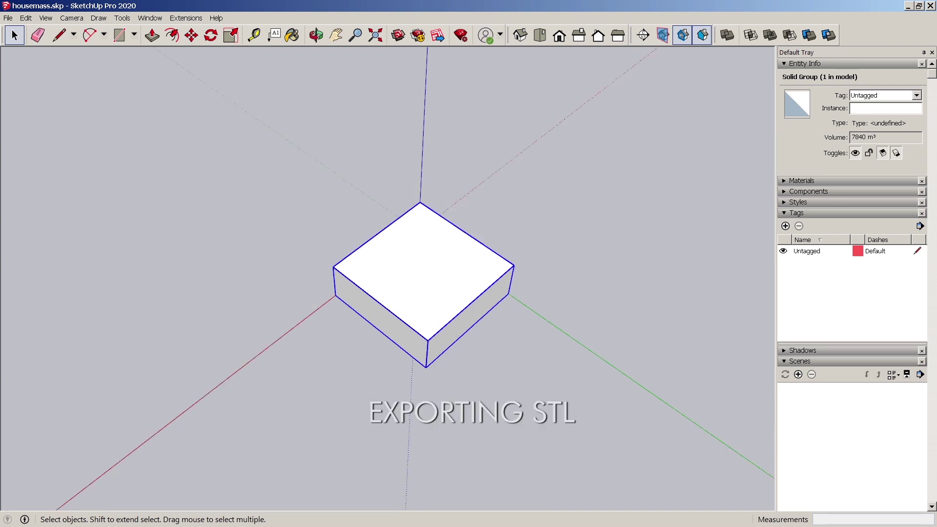
# Save the model under the new name "basic mass" in the Working folder
pyautogui.click(8, 18)
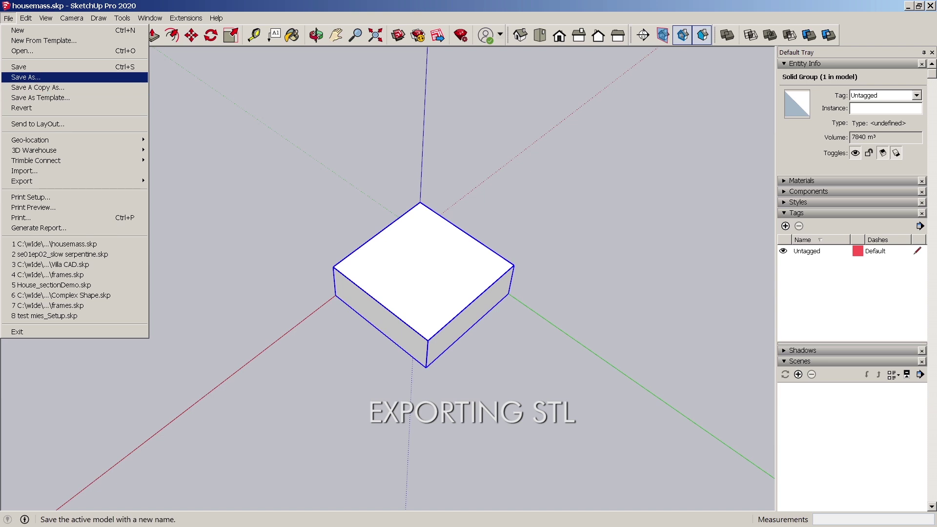
pyautogui.press('Return')
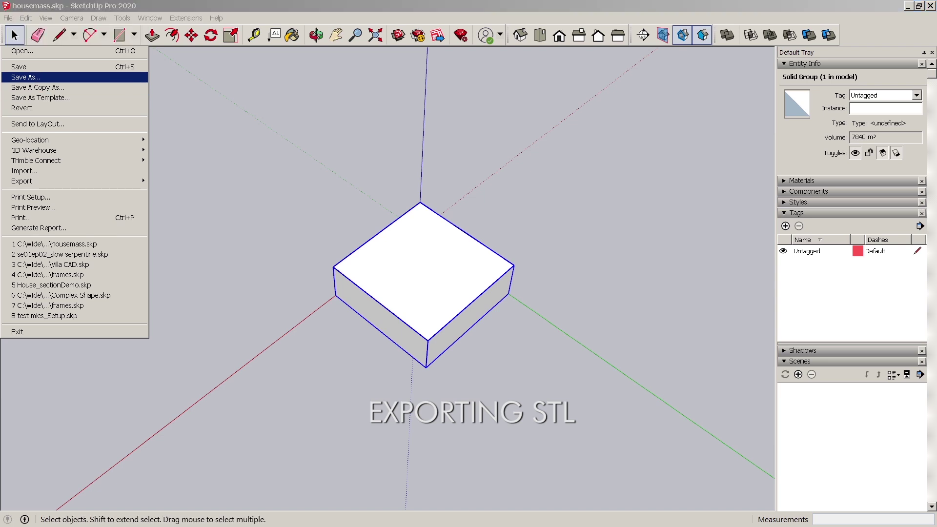
pyautogui.write('basic mass')
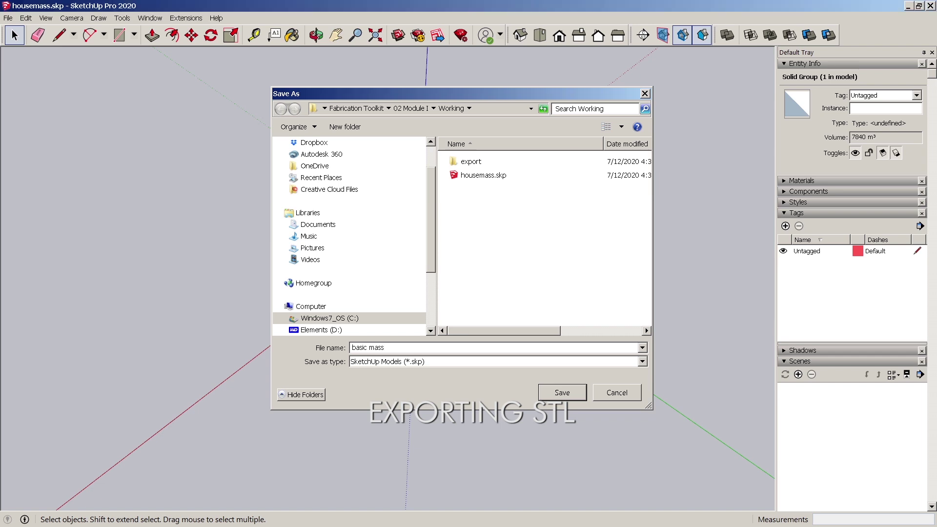
pyautogui.press('Return')
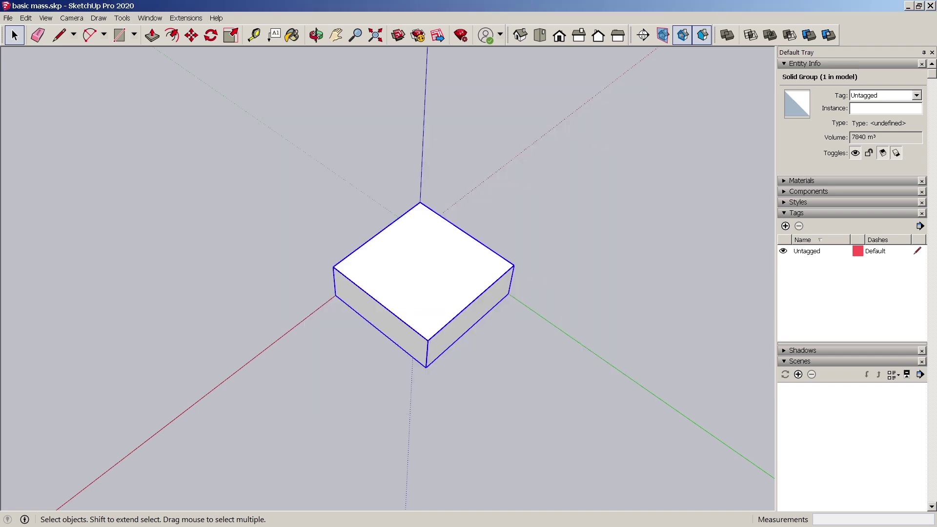
# Start a 3D model export and set the file type to STereoLithography File (*.stl)
pyautogui.click(8, 18)
pyautogui.moveTo(48, 182)
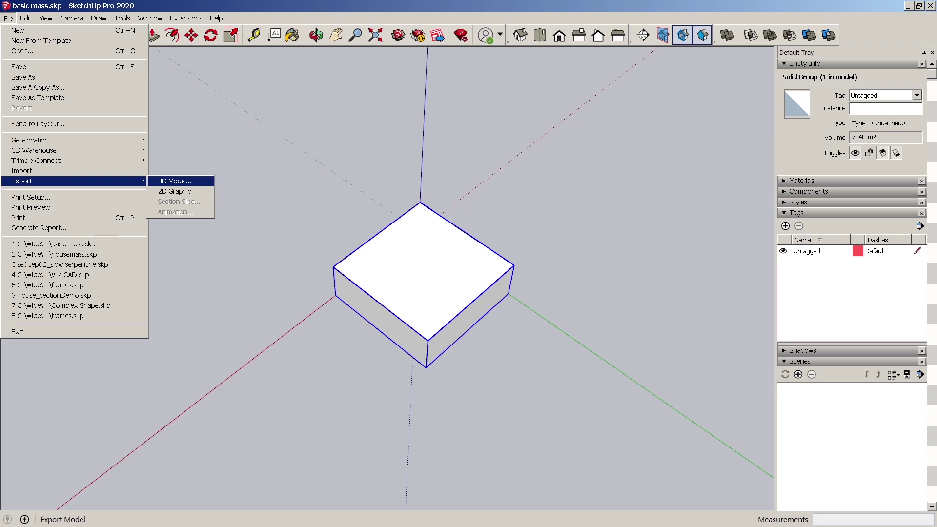
pyautogui.click(175, 182)
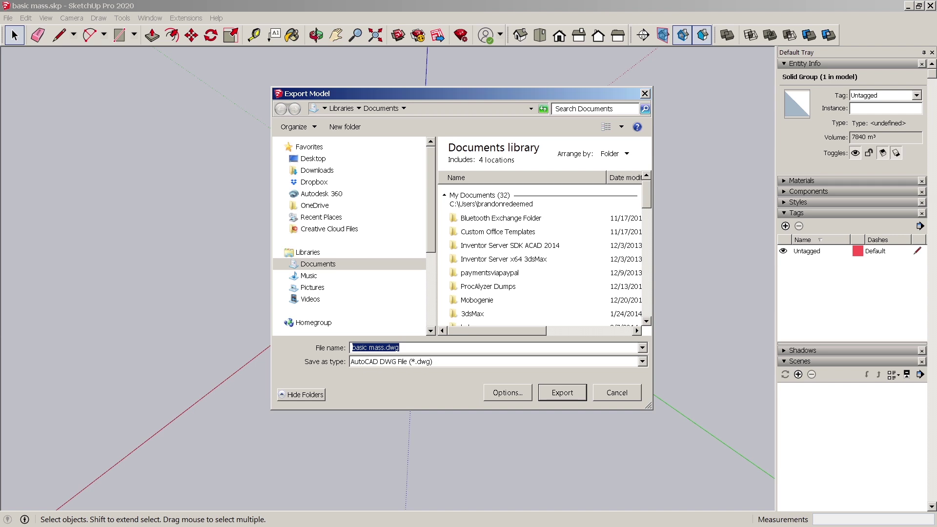
pyautogui.click(642, 361)
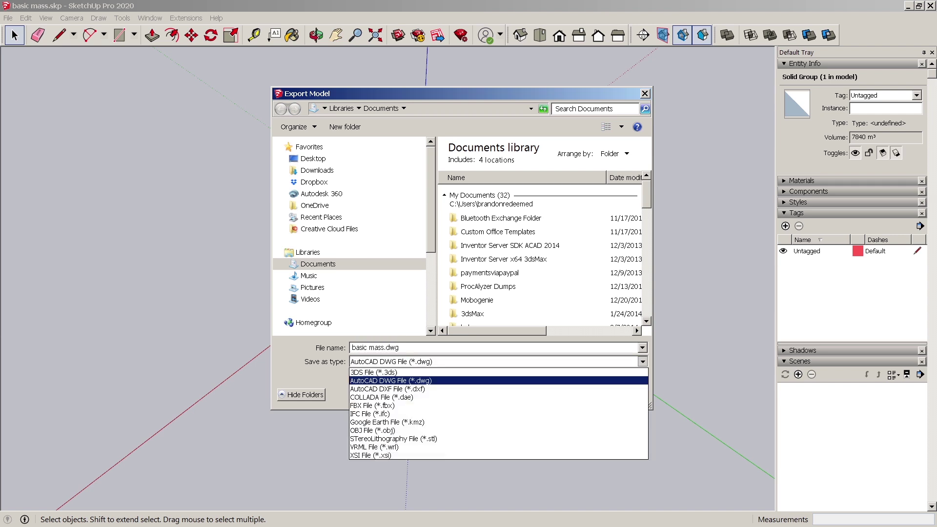
pyautogui.press('Down')
pyautogui.press('Down')
pyautogui.press('Down')
pyautogui.press('Down')
pyautogui.press('Down')
pyautogui.press('Down')
pyautogui.press('Down')
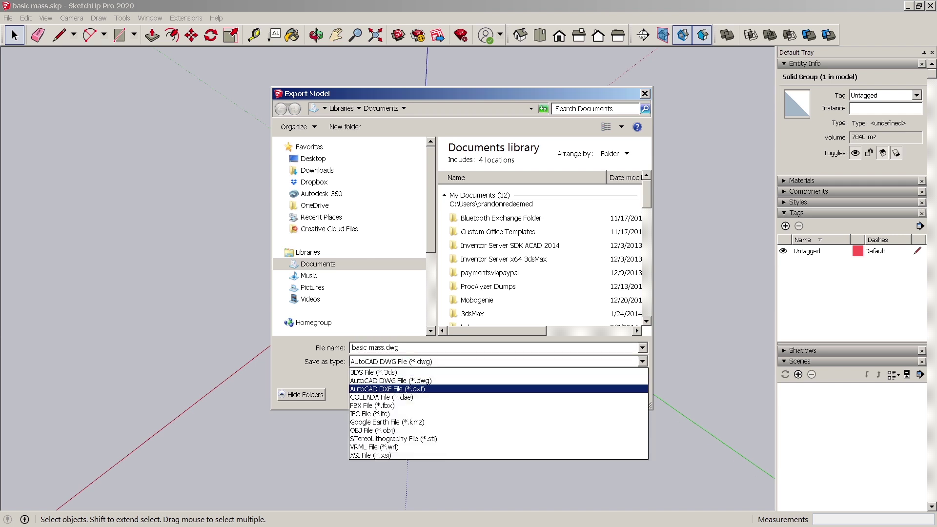
pyautogui.press('Return')
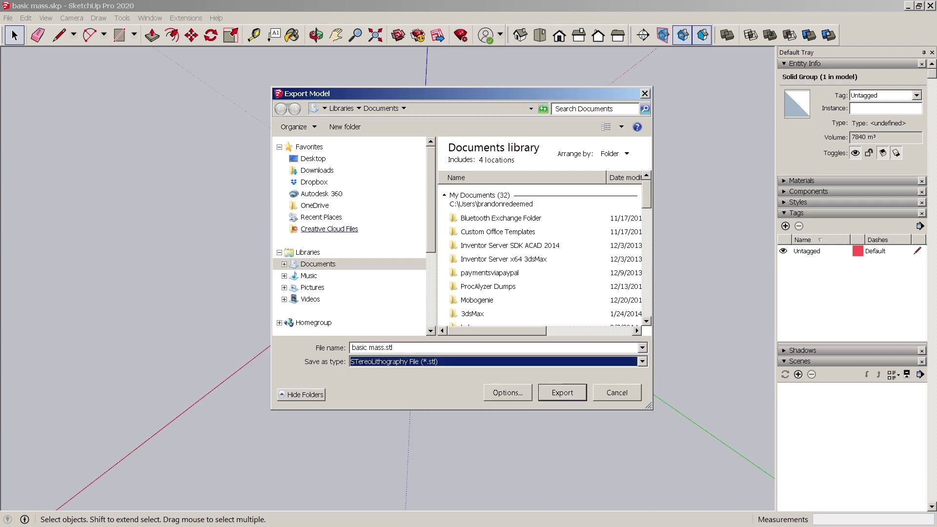
# Set the export destination to the export folder inside the Working folder
pyautogui.click(321, 218)
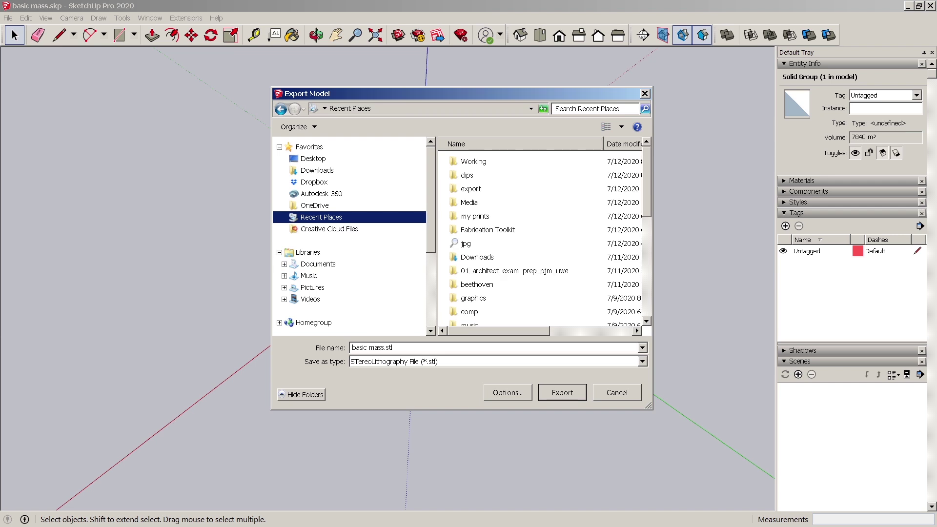
pyautogui.click(474, 161)
pyautogui.doubleClick(471, 189)
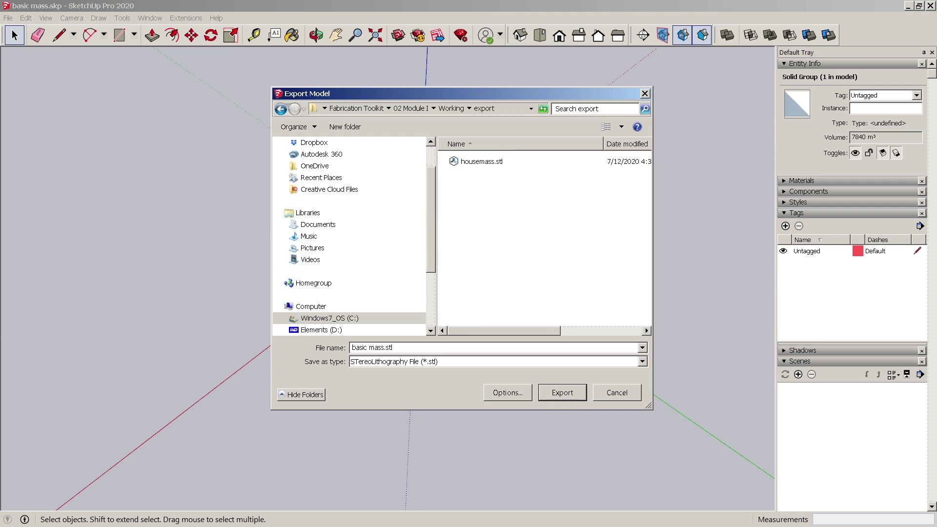
# Name the exported file "28x28basic mass.stl" and export the block as STL
pyautogui.click(386, 348)
pyautogui.click(386, 348)
pyautogui.write('28x28')
pyautogui.press('Return')
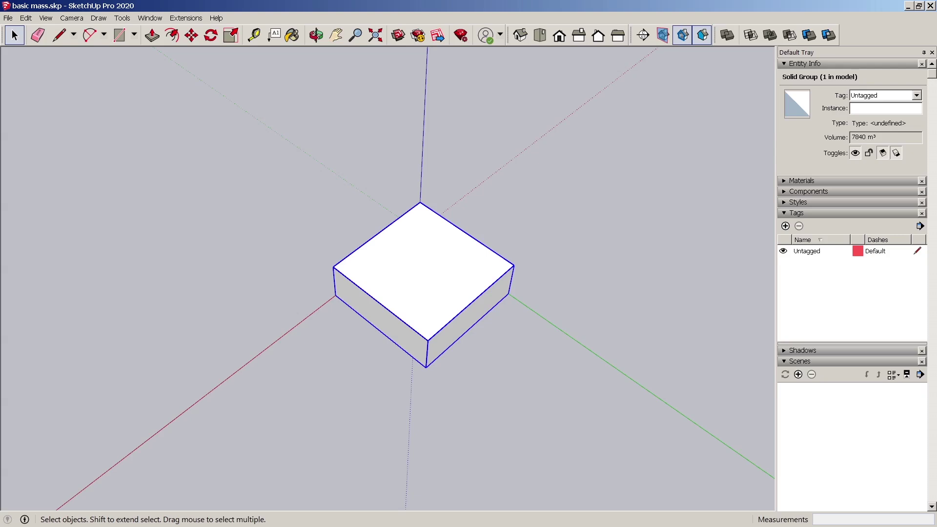
# Place a copy of the block group on the ground beside the original, with a gap between them
pyautogui.scroll(-3, 351, 267)
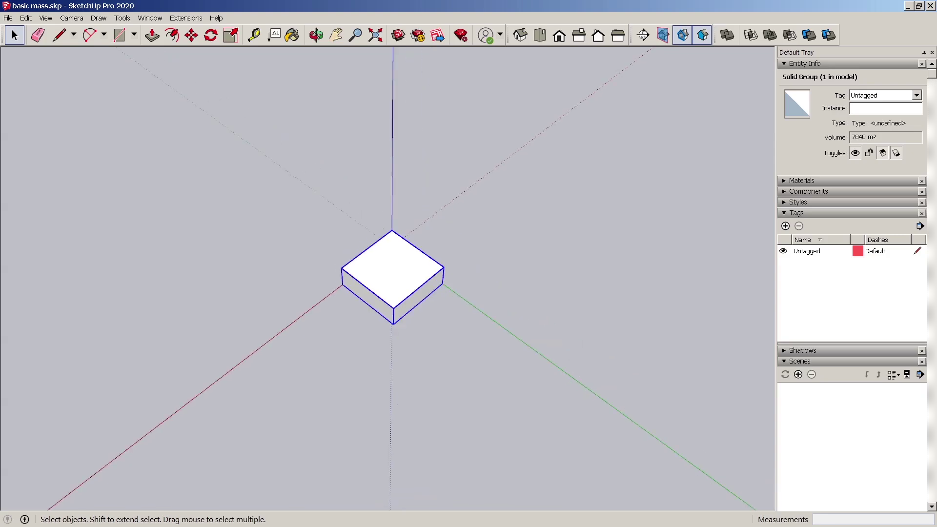
pyautogui.scroll(2, 411, 253)
pyautogui.press('m')
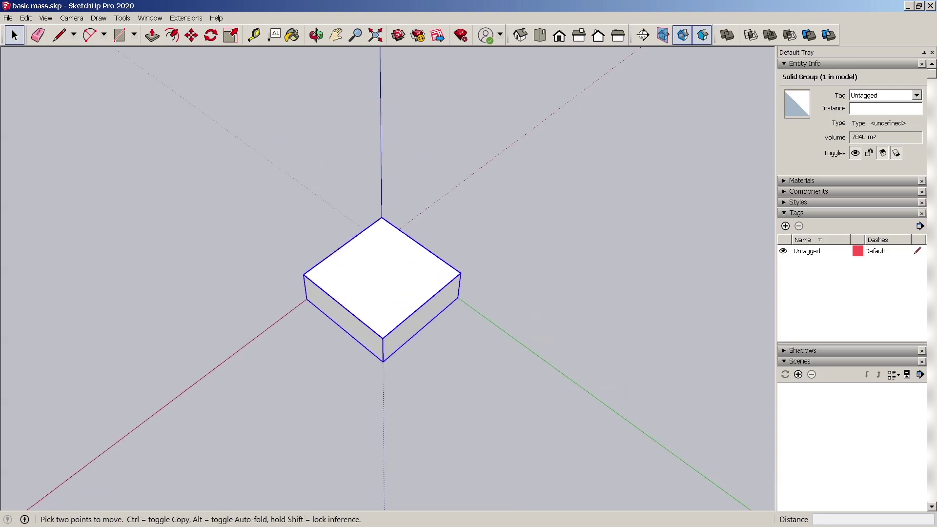
pyautogui.press('ctrl')
pyautogui.click(380, 242)
pyautogui.click(496, 243)
pyautogui.press('space')
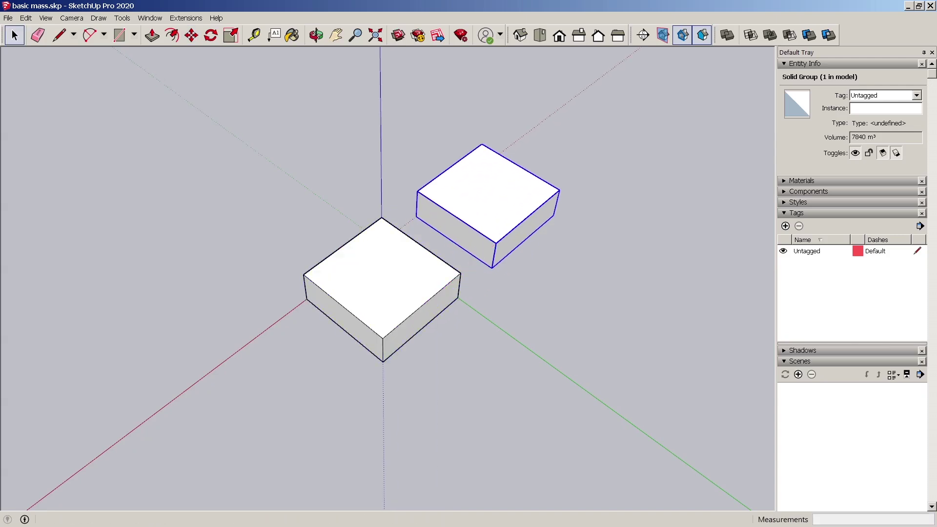
# Select only the original block, start a 3D model export and restrict the STL export to the current selection
pyautogui.click(385, 289)
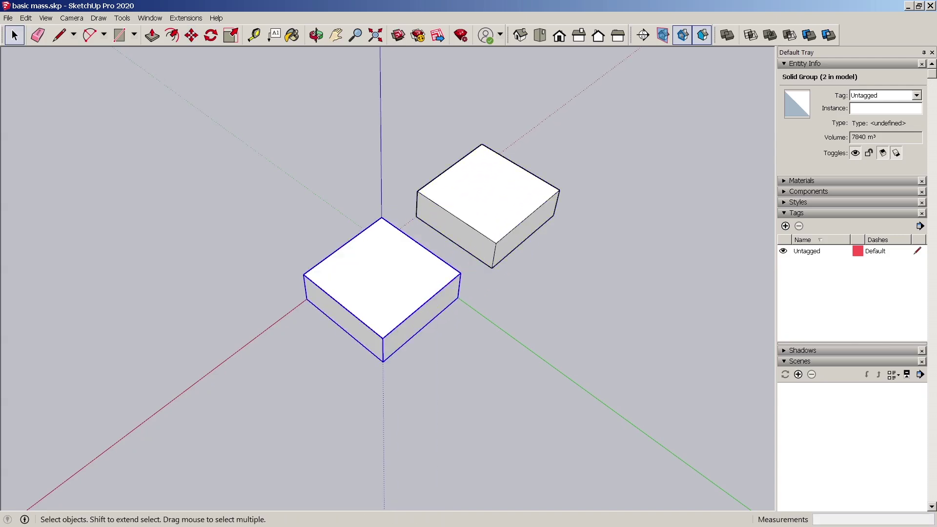
pyautogui.click(8, 18)
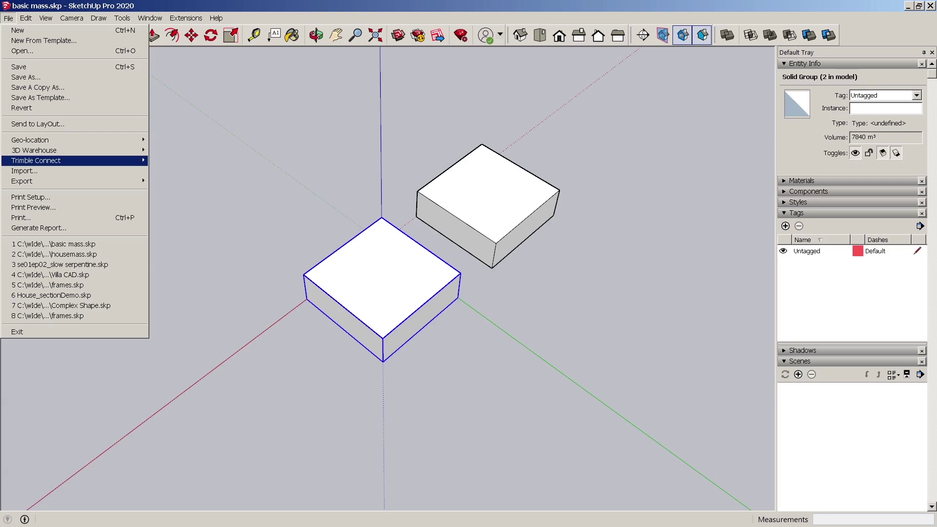
pyautogui.moveTo(97, 181)
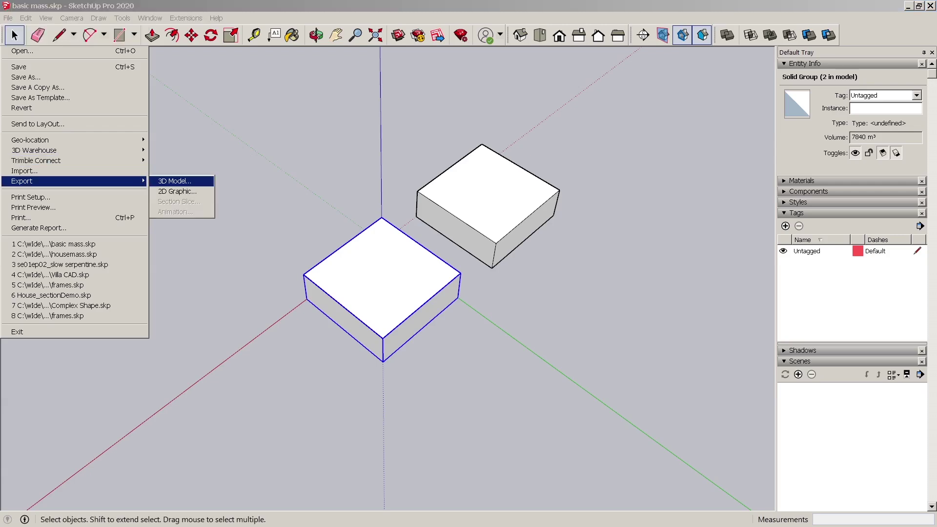
pyautogui.click(174, 181)
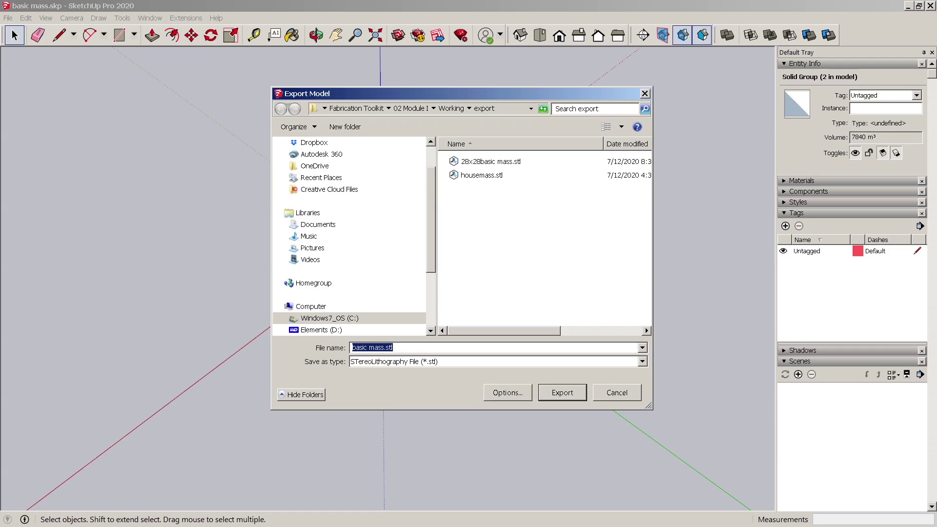
pyautogui.click(508, 393)
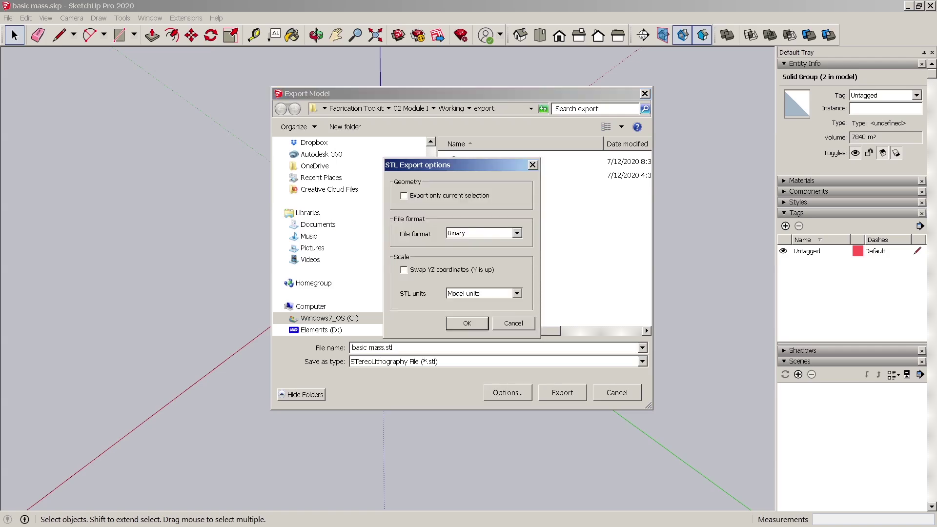
pyautogui.click(404, 195)
# Review the STL unit choices, keep Model units and accept the export options
pyautogui.click(517, 293)
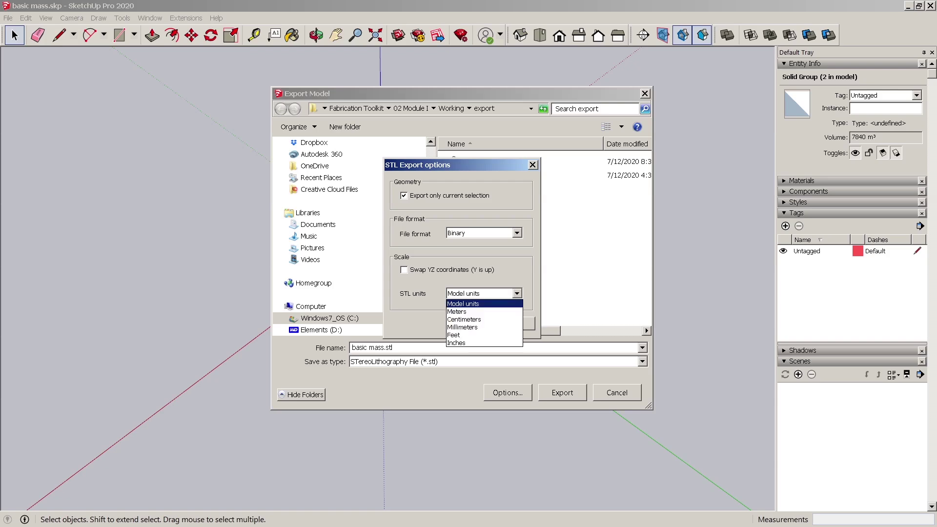
pyautogui.press('Down')
pyautogui.press('Down')
pyautogui.press('Up')
pyautogui.press('Up')
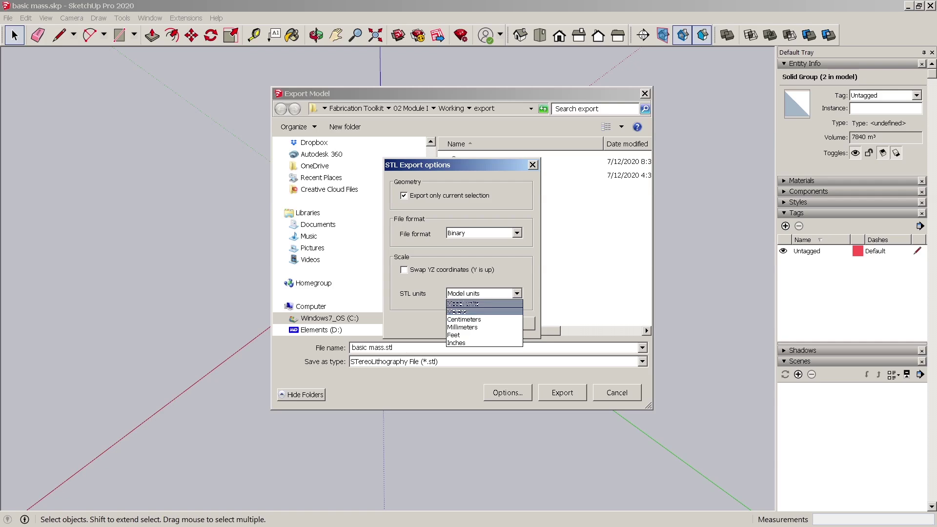
pyautogui.press('Down')
pyautogui.press('Down')
pyautogui.press('Up')
pyautogui.press('Up')
pyautogui.press('Return')
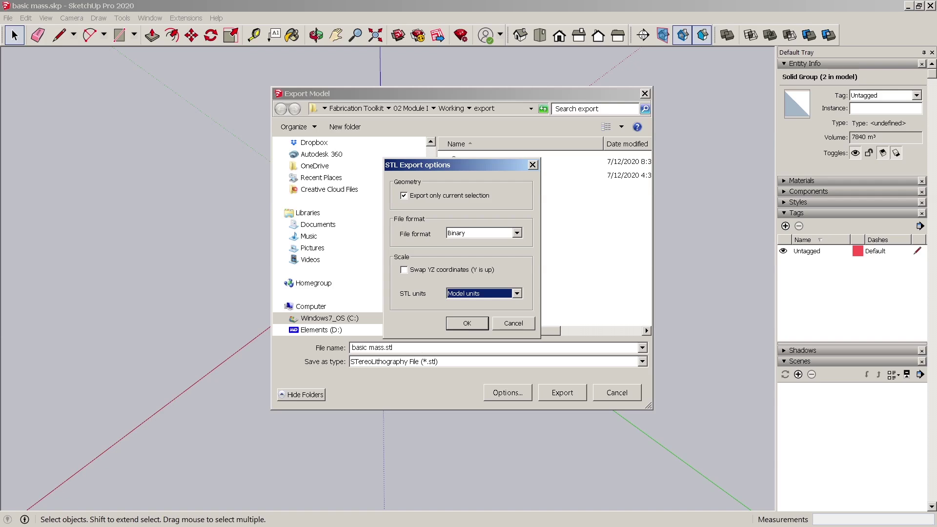
pyautogui.click(517, 293)
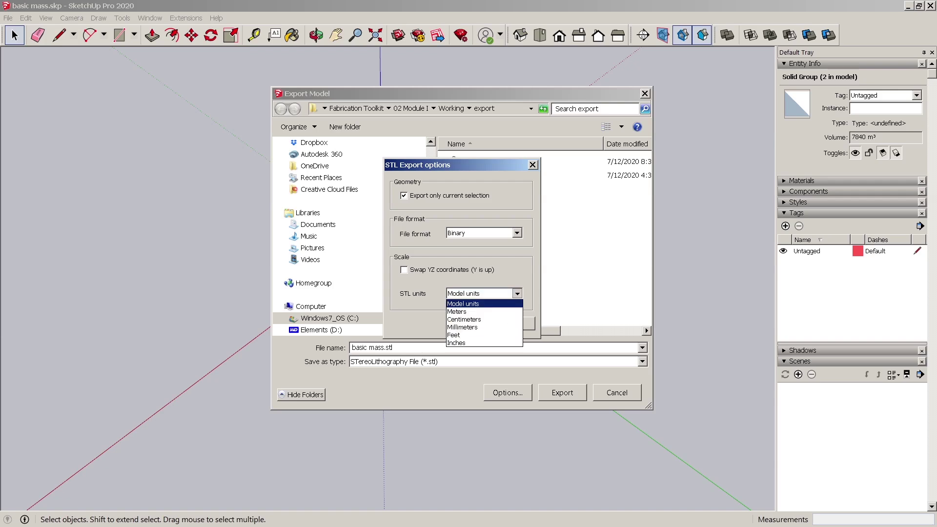
pyautogui.press('Up')
pyautogui.press('Up')
pyautogui.press('Down')
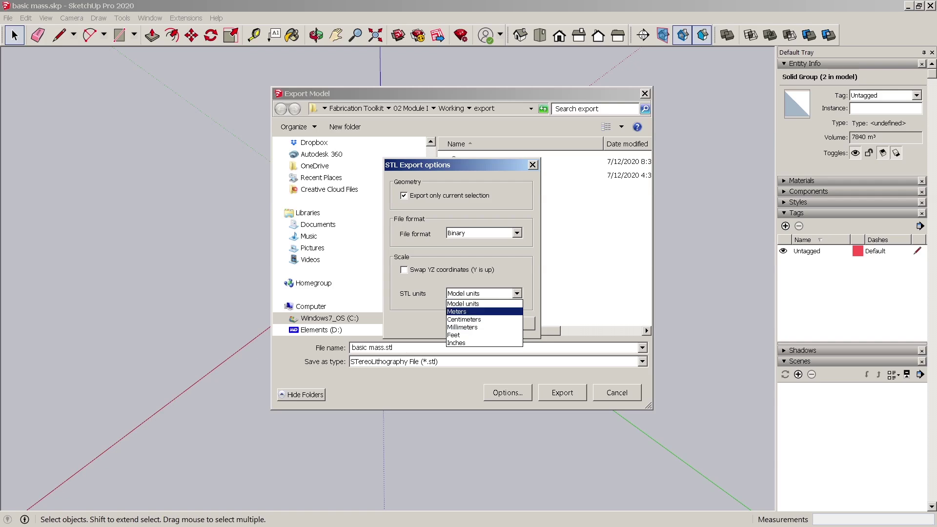
pyautogui.press('Up')
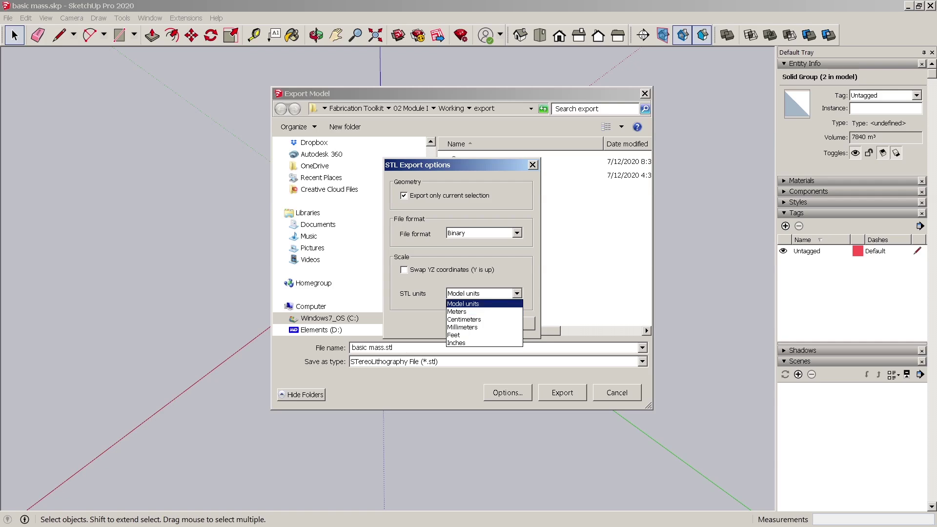
pyautogui.press('Return')
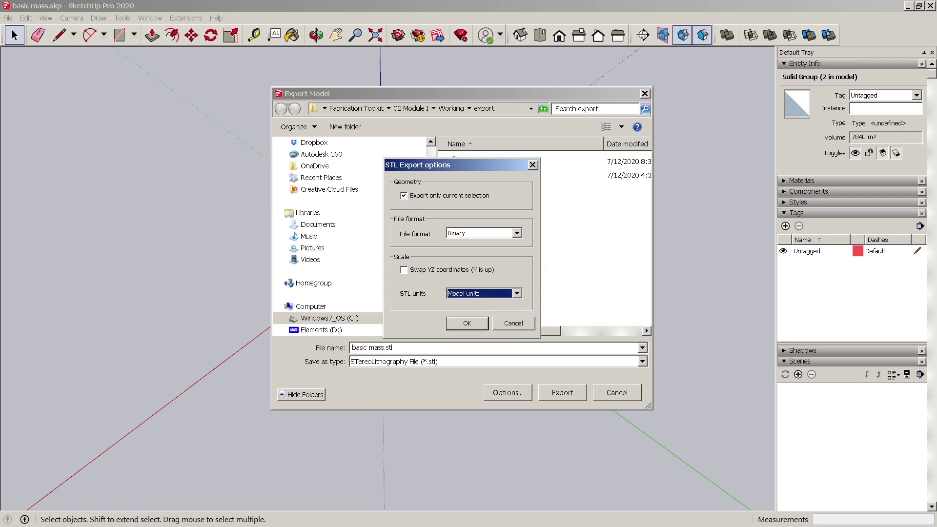
pyautogui.press('Return')
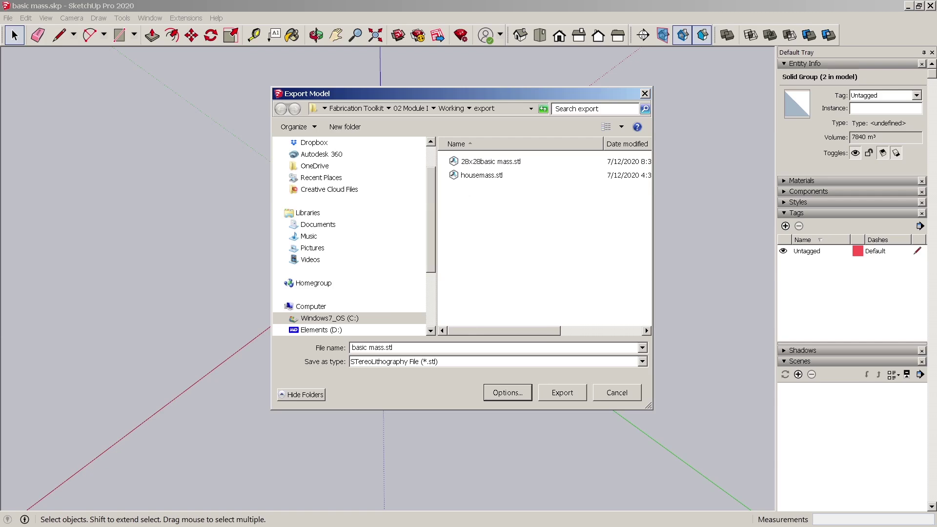
pyautogui.press('Return')
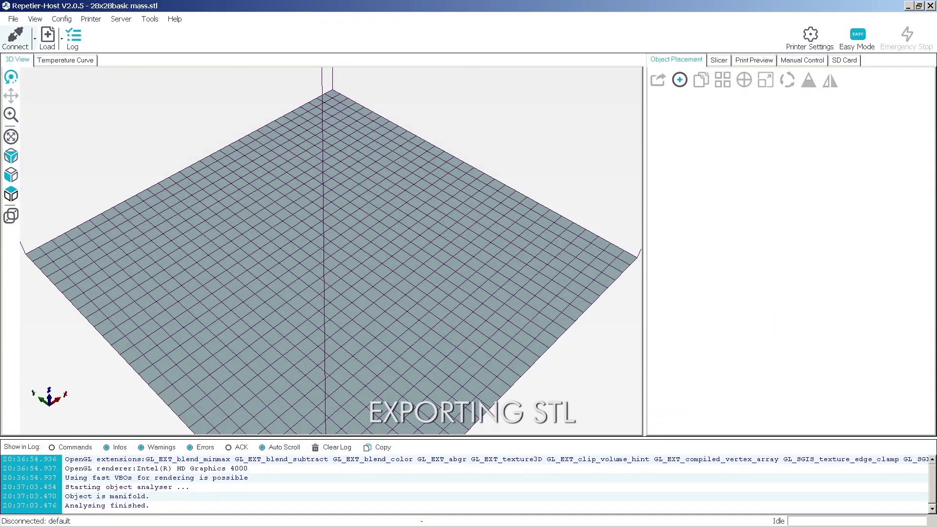
# Switch to Repetier-Host and load "28x28basic mass.stl" from the export folder onto the print bed
pyautogui.click(46, 32)
pyautogui.press('Return')
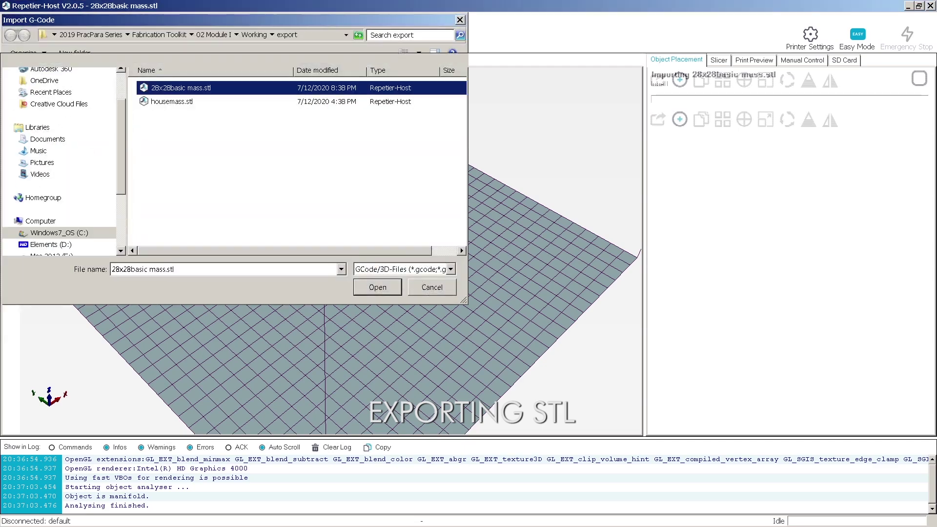
pyautogui.scroll(4, 331, 251)
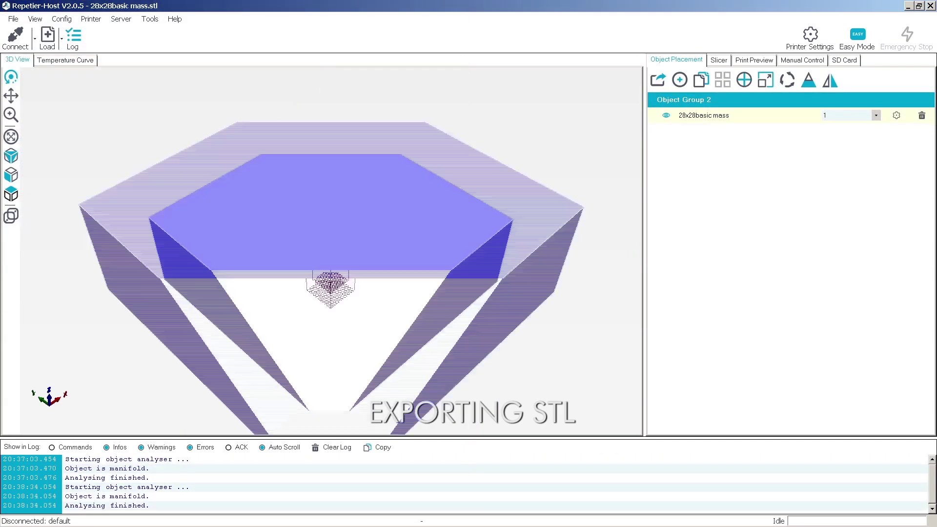
pyautogui.moveTo(331, 295); pyautogui.dragTo(329, 217, button='middle')
pyautogui.moveTo(331, 244)
pyautogui.mouseDown()
pyautogui.moveTo(335, 166)
pyautogui.moveTo(331, 250)
pyautogui.mouseUp()
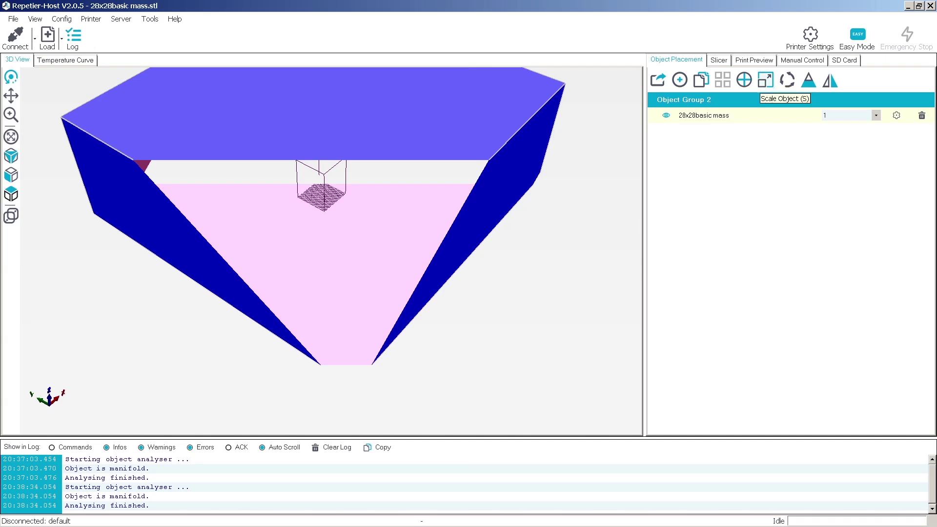
# Scale the imported block uniformly to 0.1 and fit the printer bed in the view
pyautogui.click(765, 79)
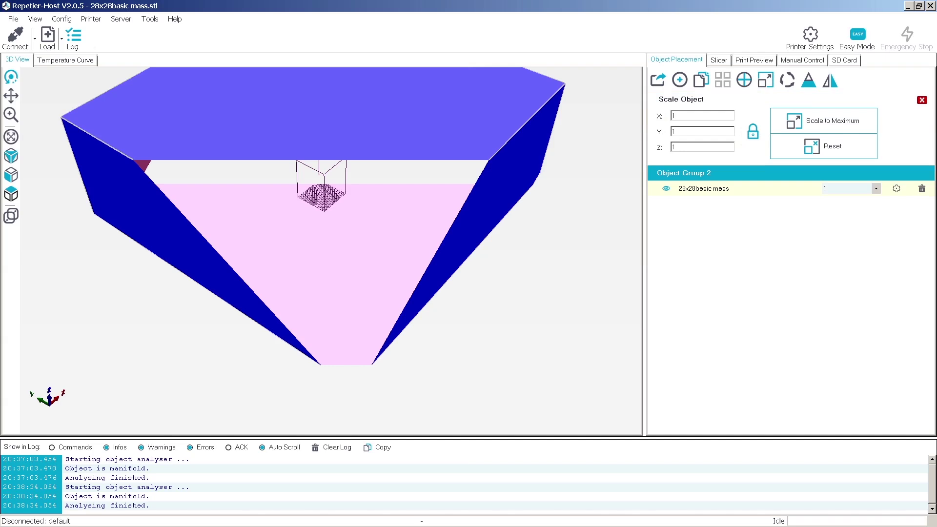
pyautogui.write('.')
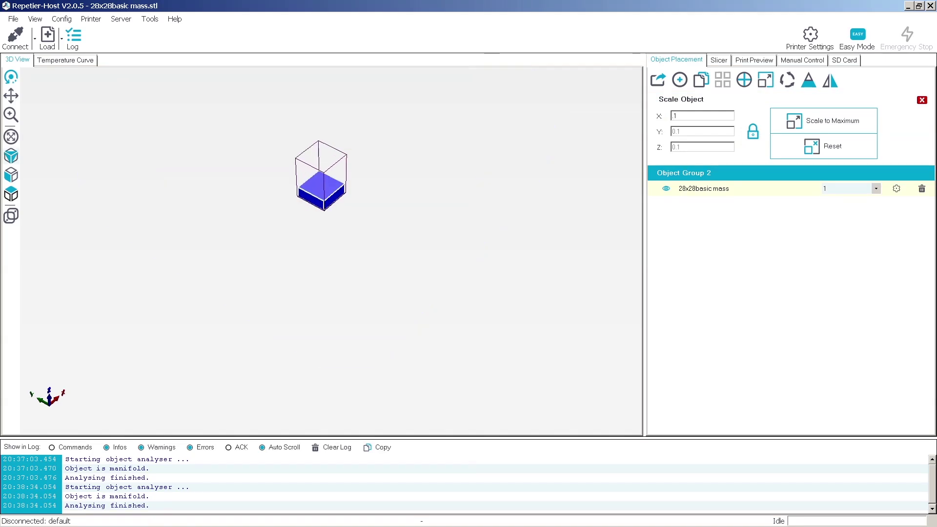
pyautogui.click(10, 137)
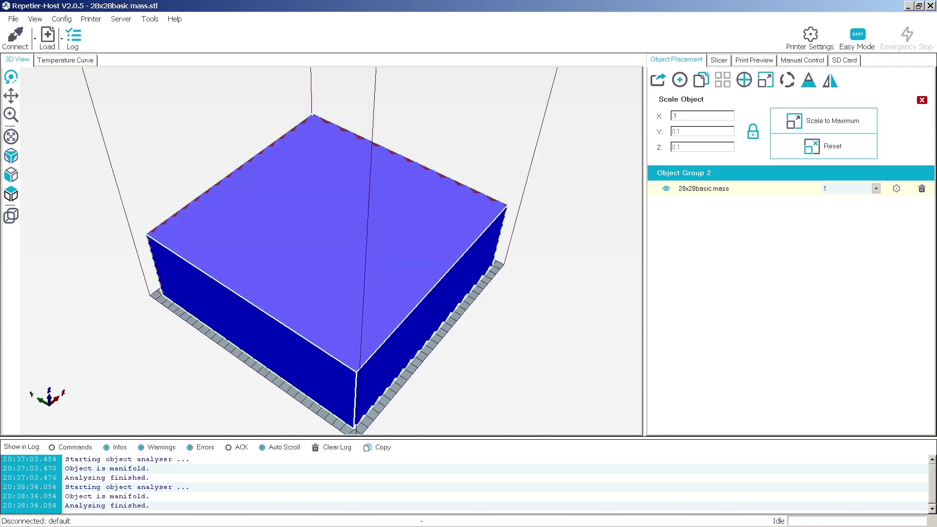
pyautogui.click(11, 137)
pyautogui.click(11, 136)
# Examine from several angles how the scaled block sits on the print bed
pyautogui.moveTo(330, 251)
pyautogui.mouseDown(button='middle')
pyautogui.moveTo(381, 215)
pyautogui.moveTo(330, 247)
pyautogui.mouseUp(button='middle')
pyautogui.scroll(2, 381, 216)
pyautogui.moveTo(330, 247); pyautogui.dragTo(379, 218)
pyautogui.moveTo(378, 219); pyautogui.dragTo(447, 184, button='middle')
pyautogui.moveTo(447, 184); pyautogui.dragTo(421, 216)
pyautogui.scroll(3, 420, 216)
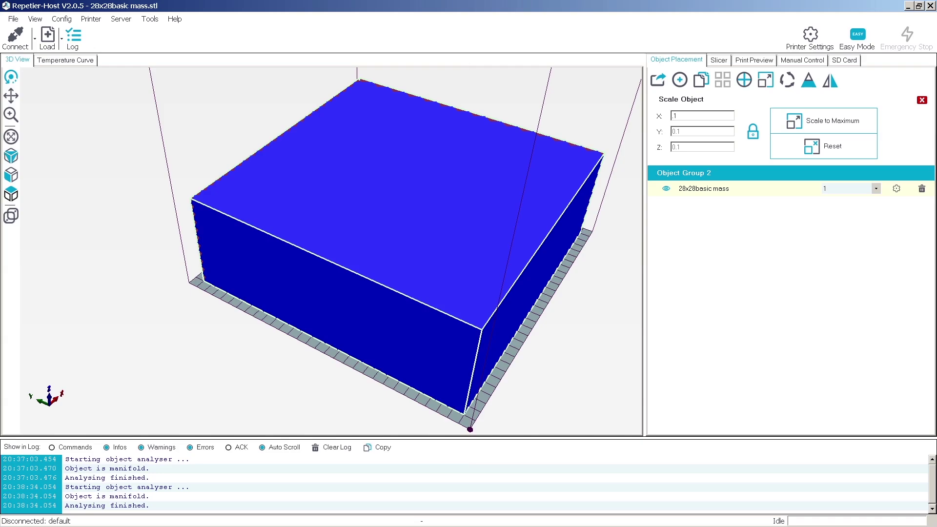
pyautogui.moveTo(421, 216); pyautogui.dragTo(377, 82, button='middle')
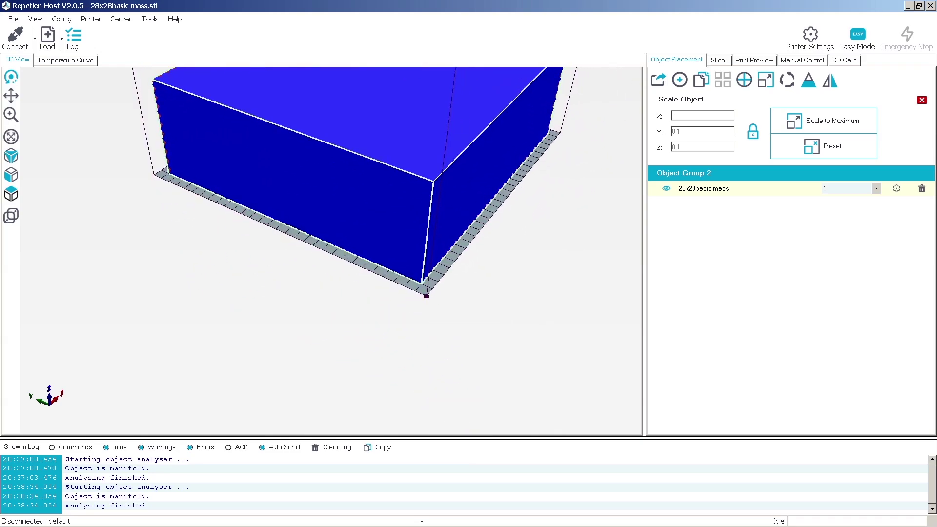
pyautogui.moveTo(376, 82); pyautogui.dragTo(486, 88)
pyautogui.moveTo(485, 88); pyautogui.dragTo(501, 127, button='middle')
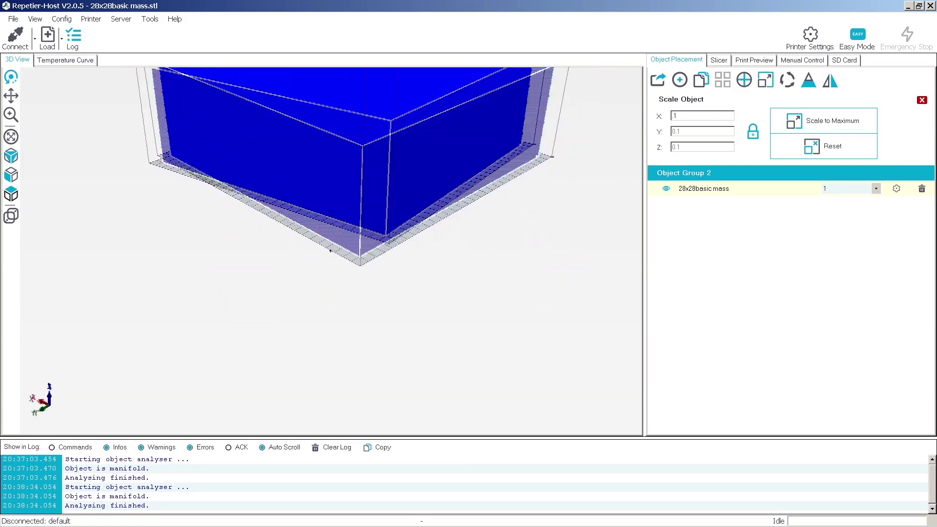
pyautogui.moveTo(330, 251); pyautogui.dragTo(533, 284)
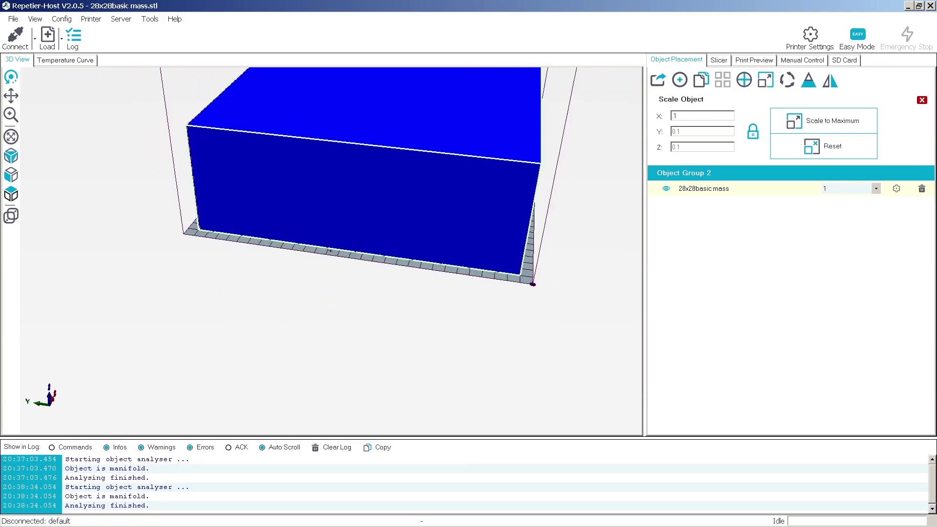
pyautogui.moveTo(331, 251); pyautogui.dragTo(283, 298)
pyautogui.moveTo(283, 298); pyautogui.dragTo(286, 297, button='middle')
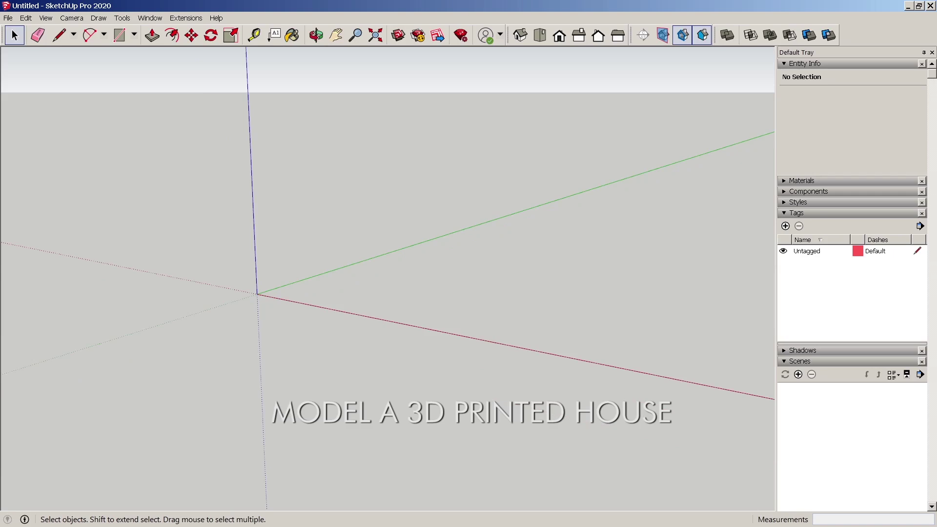
# Switch to the new untitled SketchUp model and draw a 10 by 20 cm rectangle on the ground from the origin
pyautogui.moveTo(387, 278); pyautogui.dragTo(369, 314, button='middle')
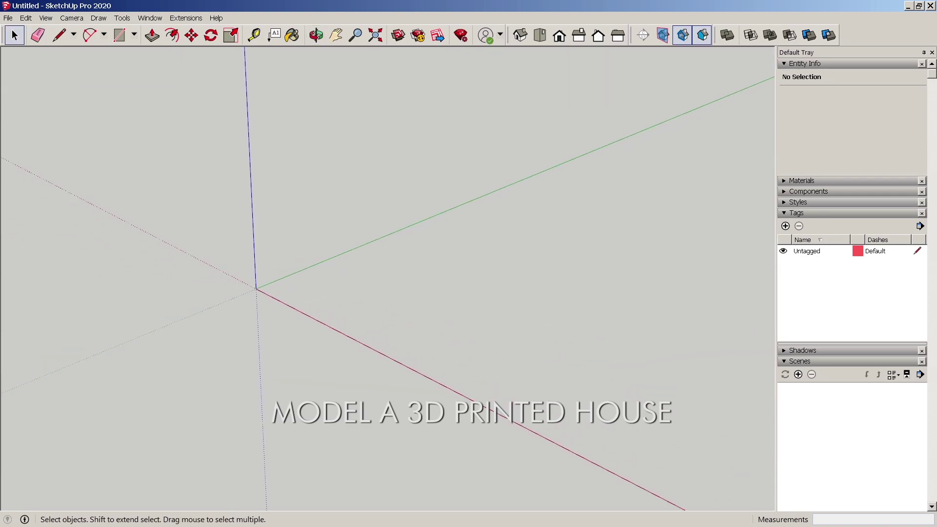
pyautogui.press('r')
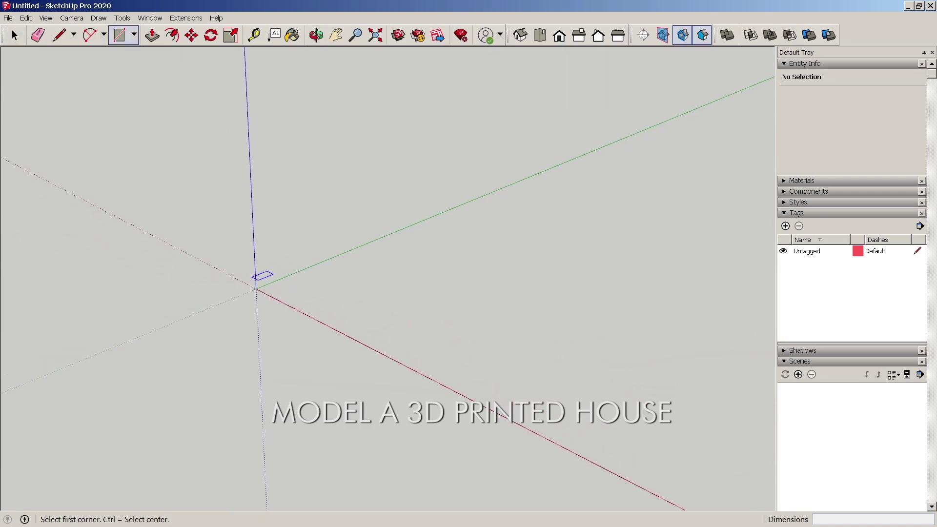
pyautogui.click(255, 288)
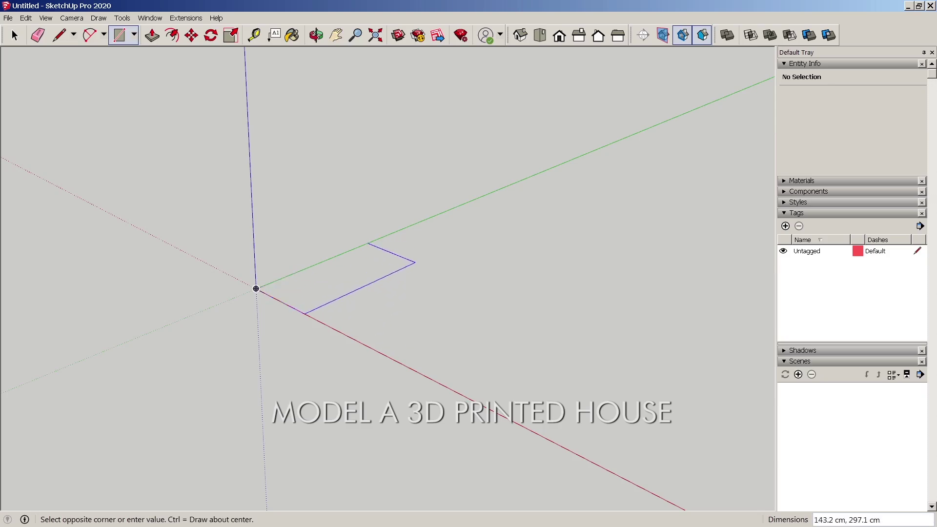
pyautogui.write('10,20')
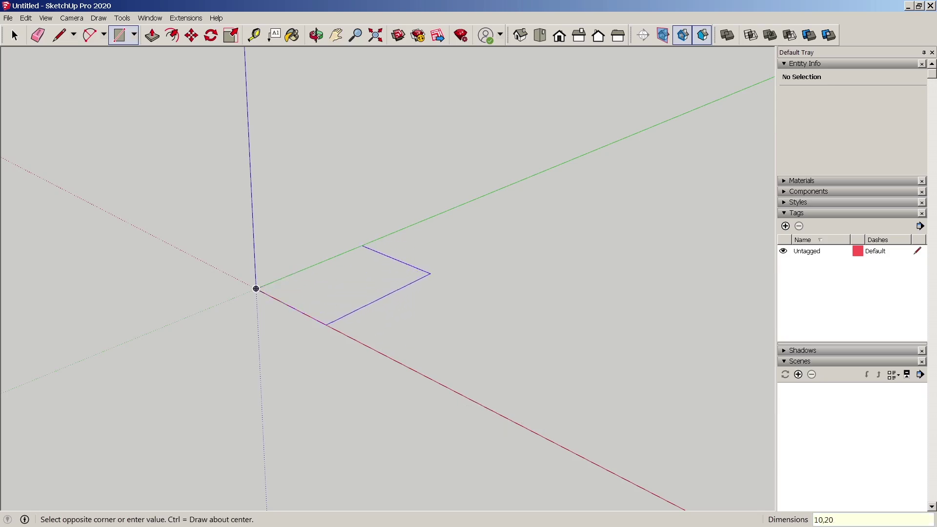
pyautogui.press('Return')
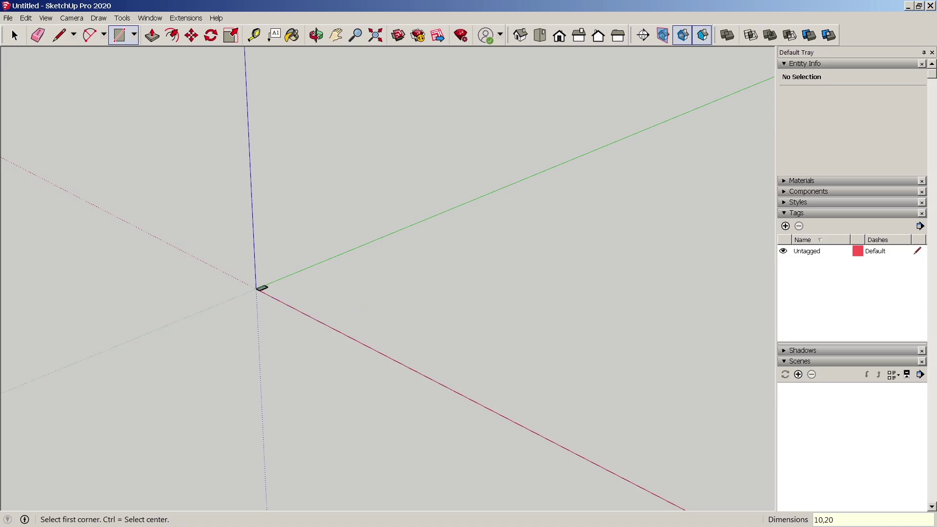
pyautogui.press('space')
pyautogui.keyDown('shift'); pyautogui.moveTo(388, 279); pyautogui.dragTo(418, 309, button='middle'); pyautogui.keyUp('shift')
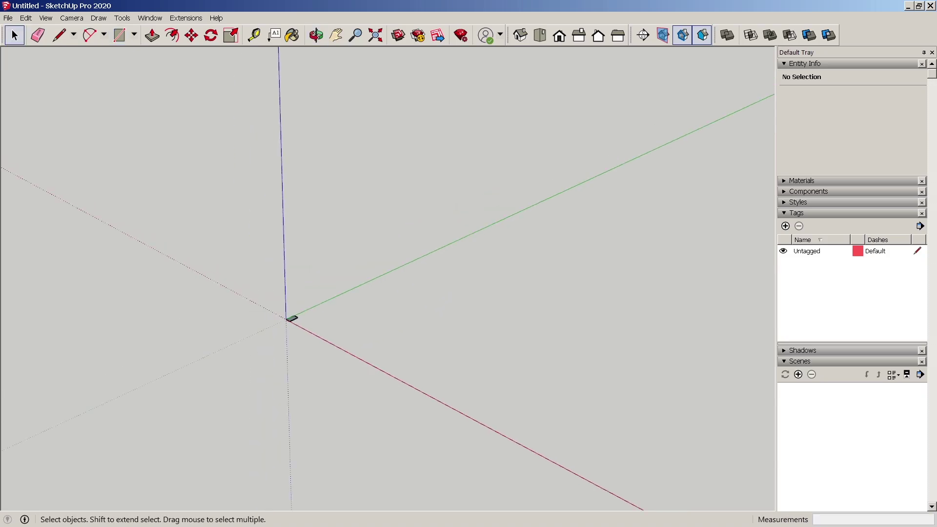
# Measure the rectangle's short edge along the red axis, starting from the origin
pyautogui.keyDown('shift'); pyautogui.moveTo(293, 319); pyautogui.dragTo(384, 268, button='middle'); pyautogui.keyUp('shift')
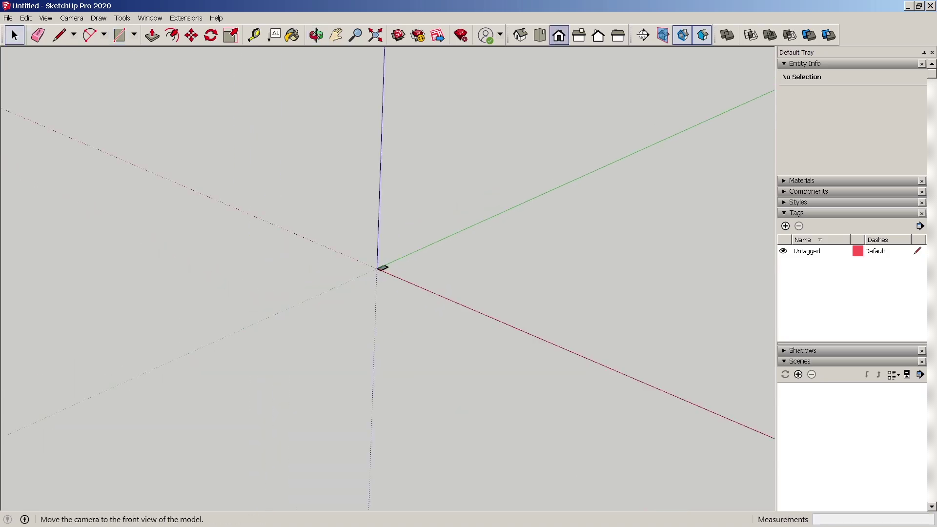
pyautogui.click(520, 35)
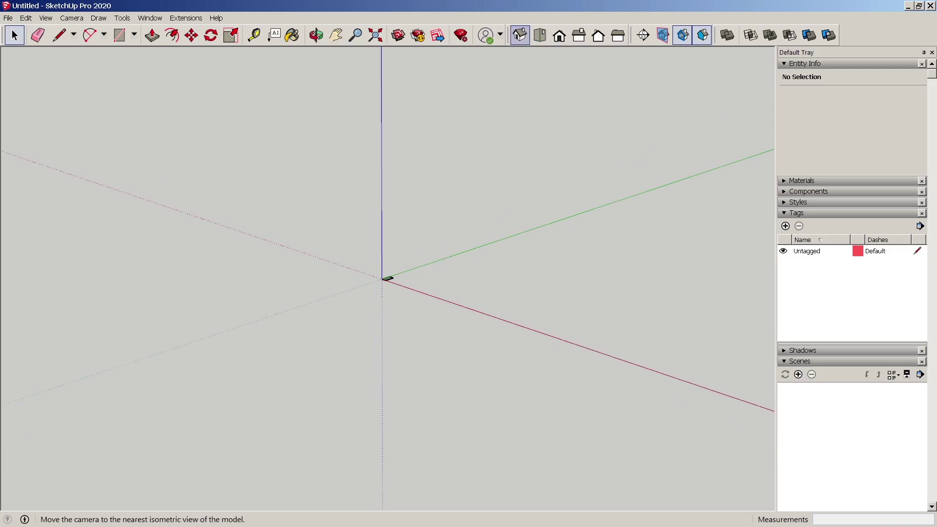
pyautogui.moveTo(439, 210); pyautogui.dragTo(433, 277, button='middle')
pyautogui.scroll(12, 383, 262)
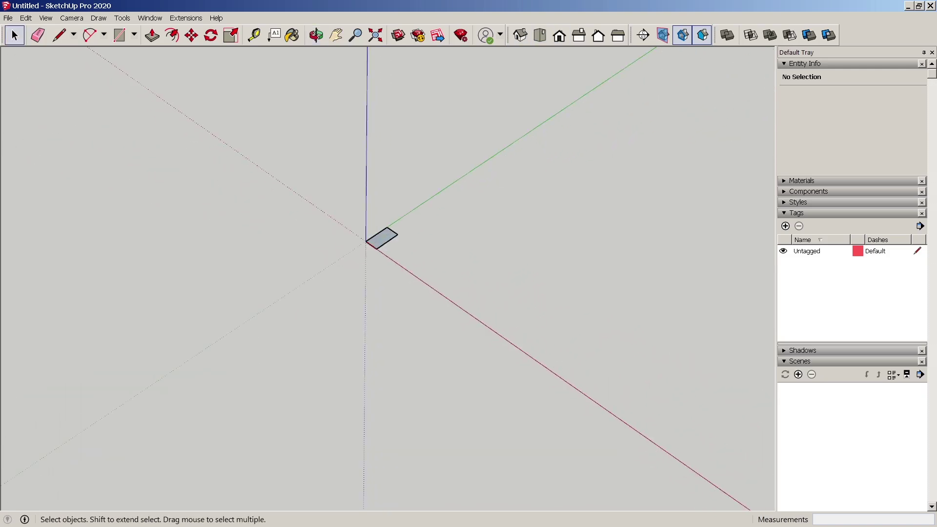
pyautogui.press('t')
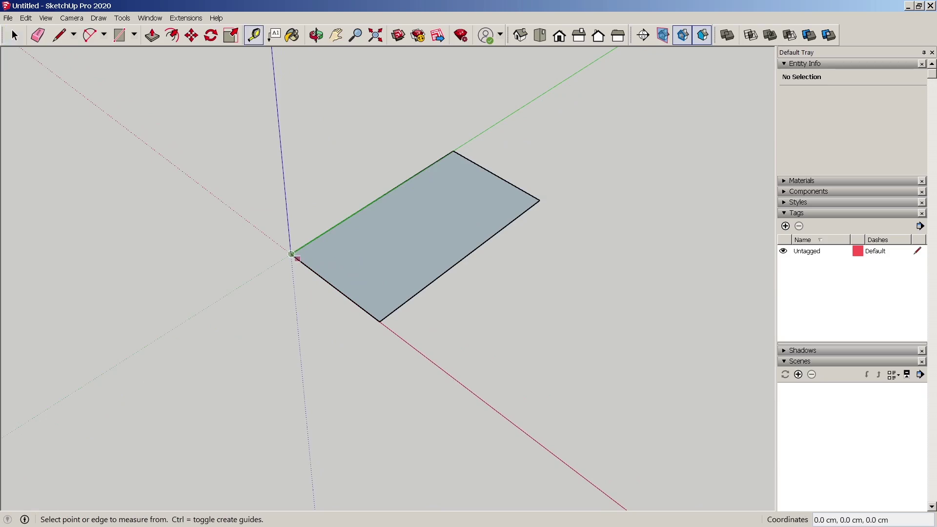
pyautogui.click(291, 253)
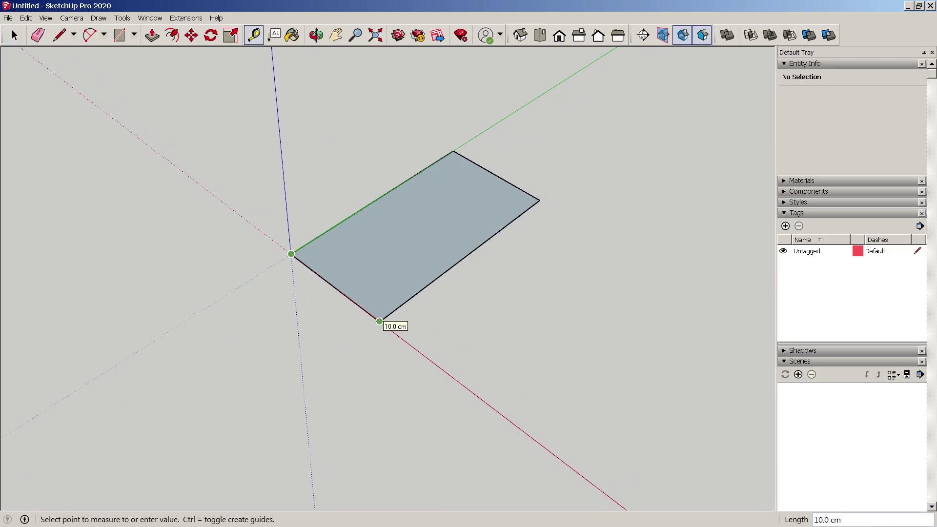
pyautogui.click(379, 321)
pyautogui.scroll(-1, 379, 321)
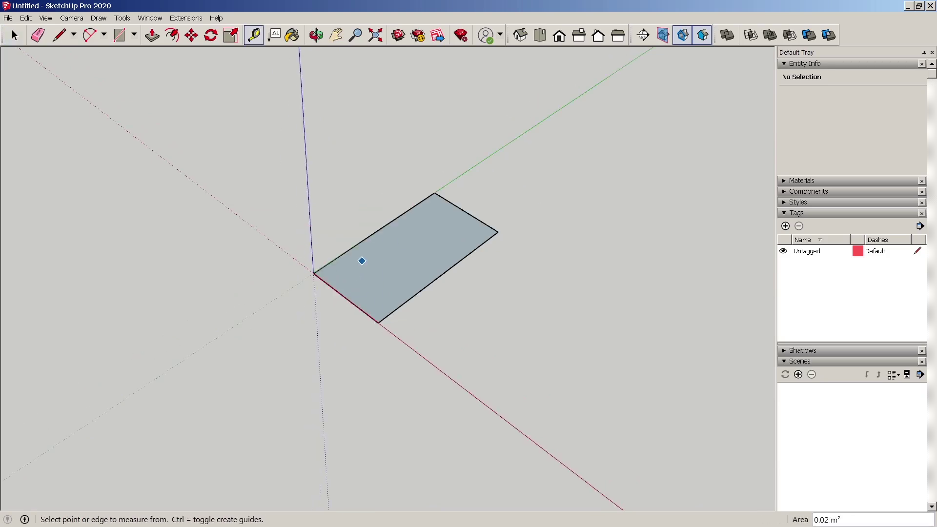
pyautogui.press('space')
# Set the default drawing template to Architectural with metre units in the preferences
pyautogui.click(186, 18)
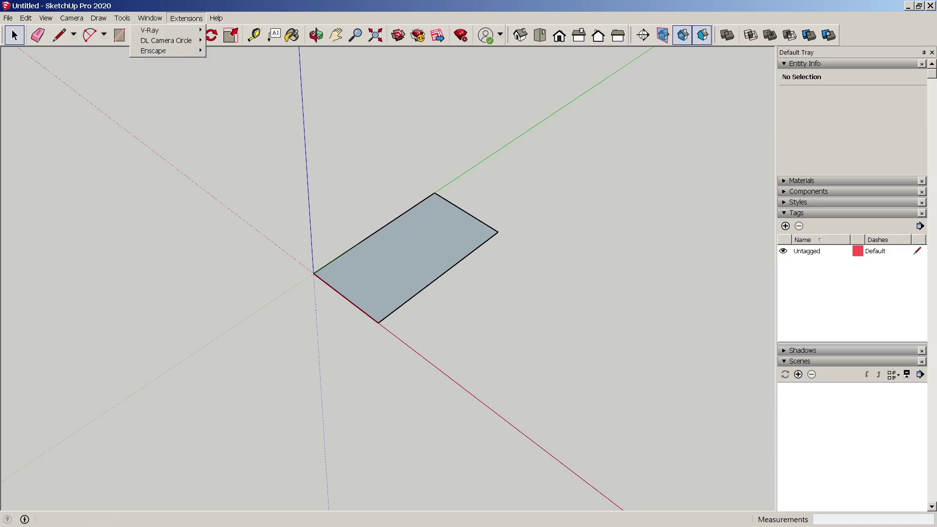
pyautogui.moveTo(150, 18)
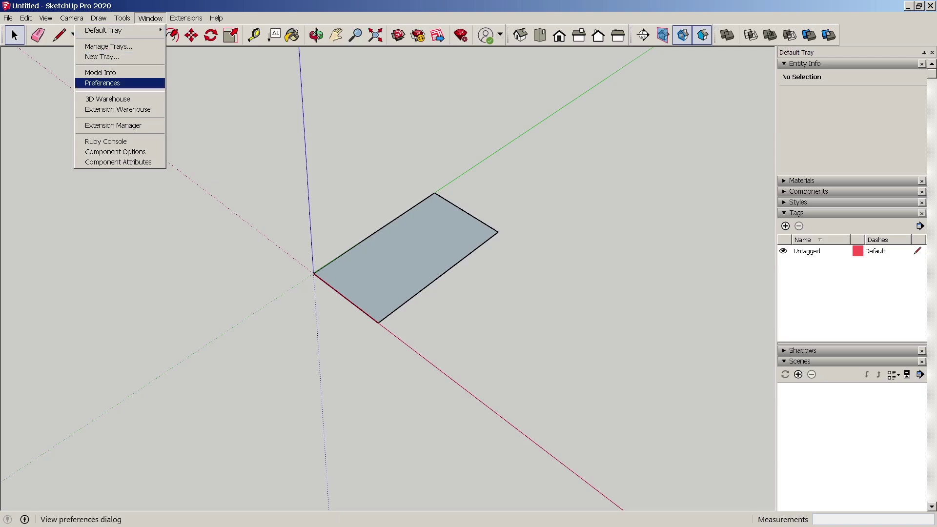
pyautogui.click(102, 83)
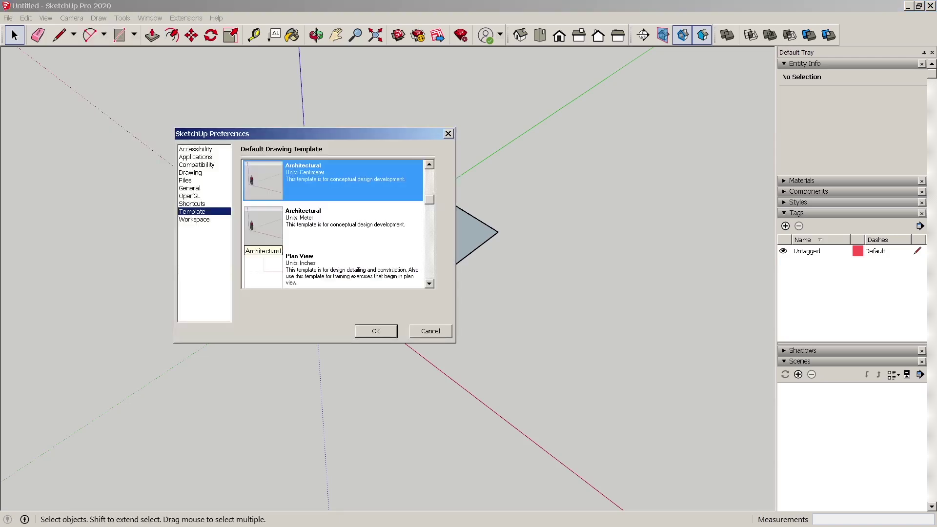
pyautogui.click(333, 226)
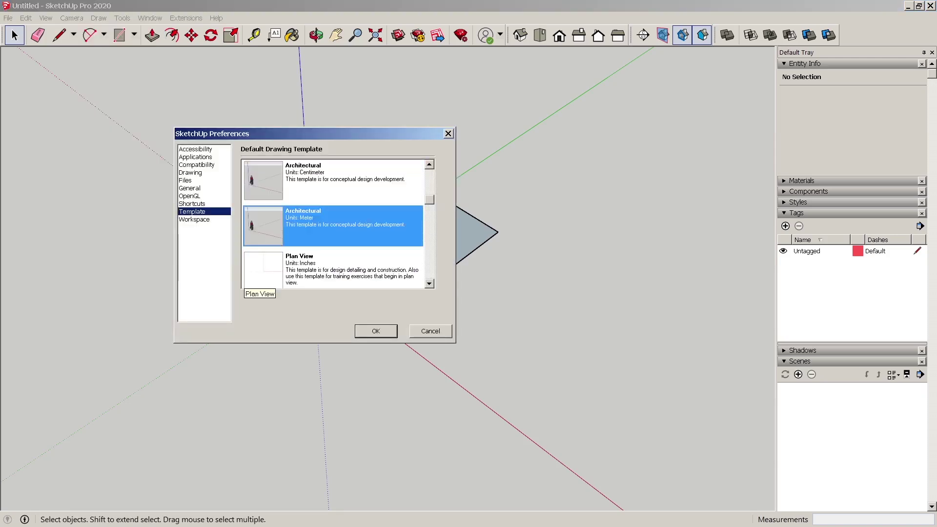
pyautogui.press('Return')
# Delete the rectangle with all its edges from the model
pyautogui.hotkey('ctrl', 'a')
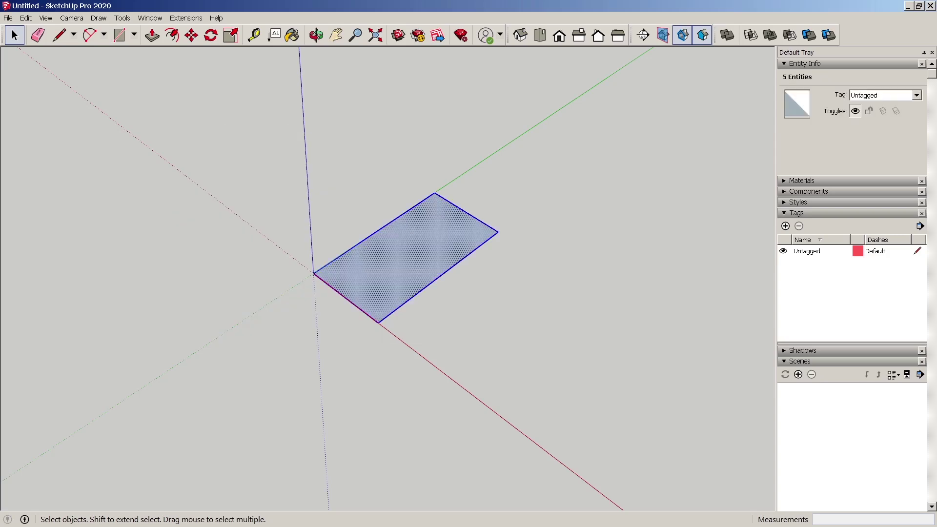
pyautogui.press('Delete')
pyautogui.hotkey('shift', 'z')
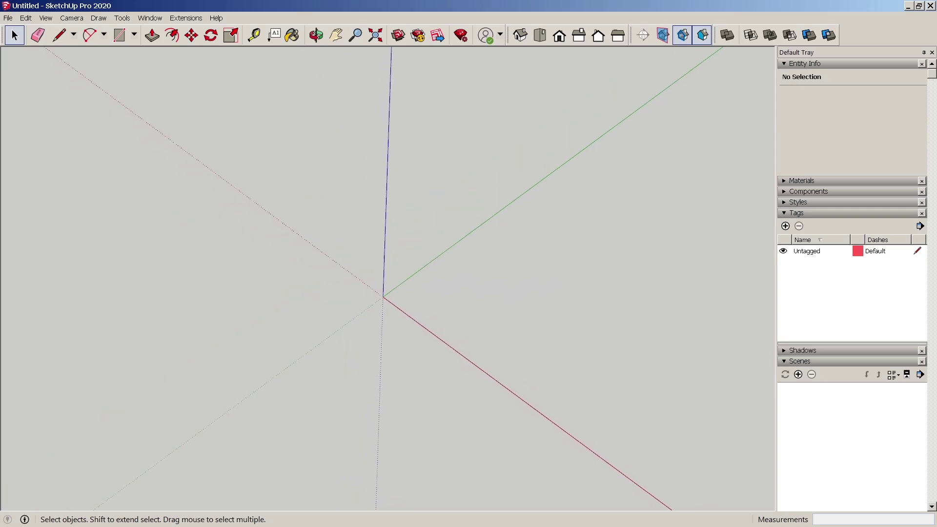
# Draw a 10 by 20 cm rectangle on the ground from the origin and check its far corner on the green axis with the Tape Measure
pyautogui.press('r')
pyautogui.click(383, 296)
pyautogui.write('1')
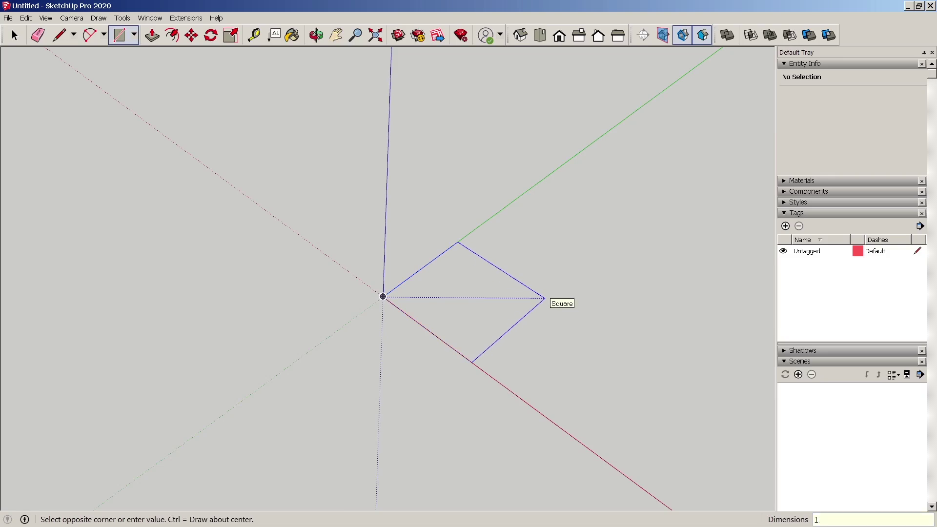
pyautogui.write('0,20')
pyautogui.press('Return')
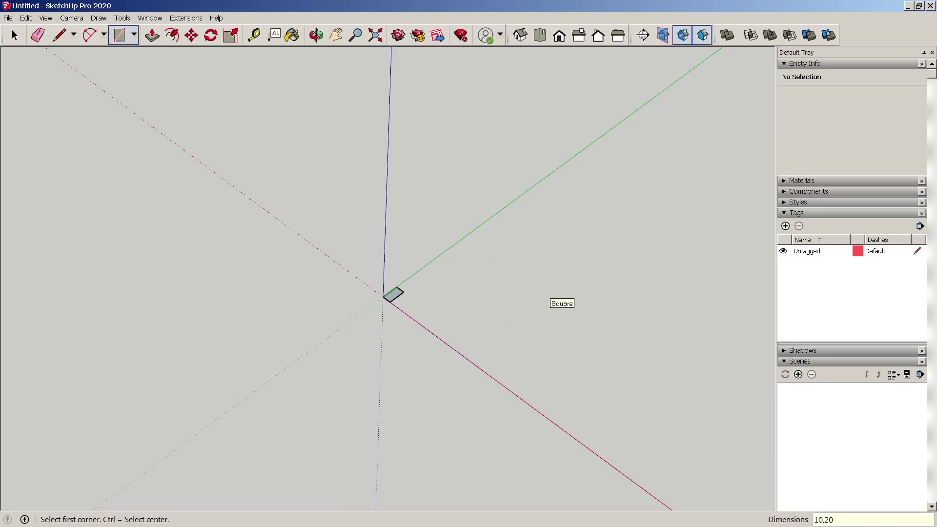
pyautogui.press('t')
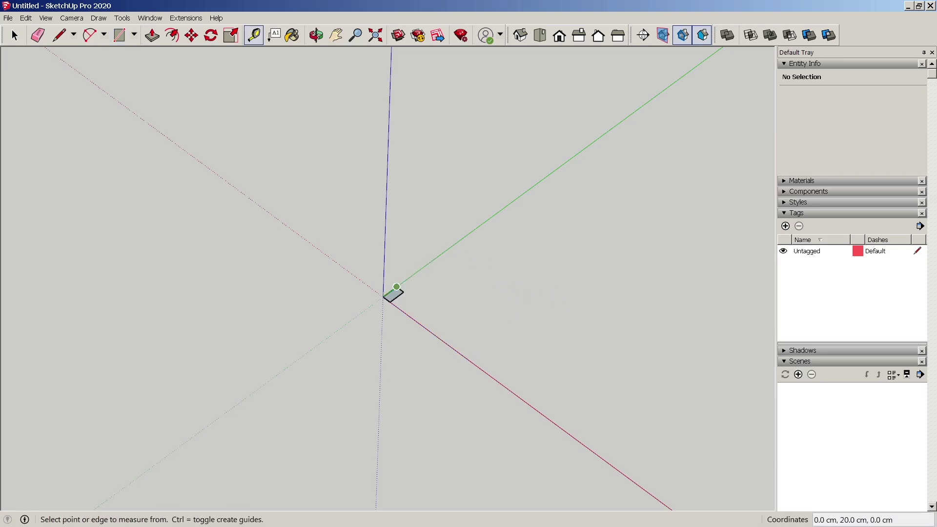
pyautogui.click(397, 287)
pyautogui.press('space')
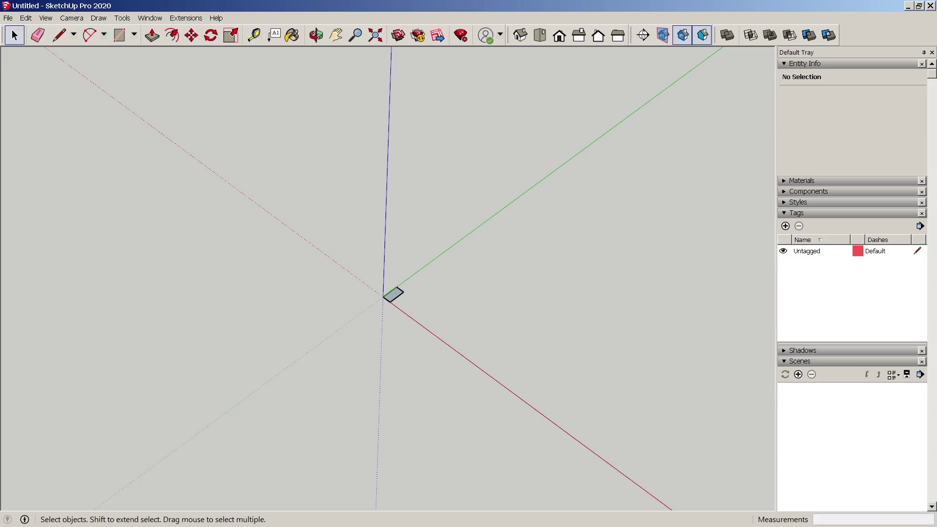
pyautogui.click(150, 18)
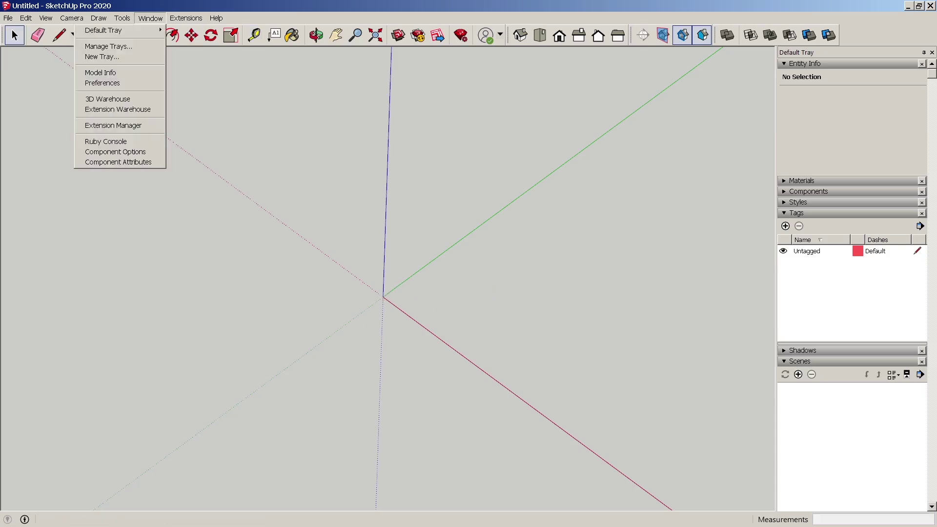
pyautogui.click(102, 83)
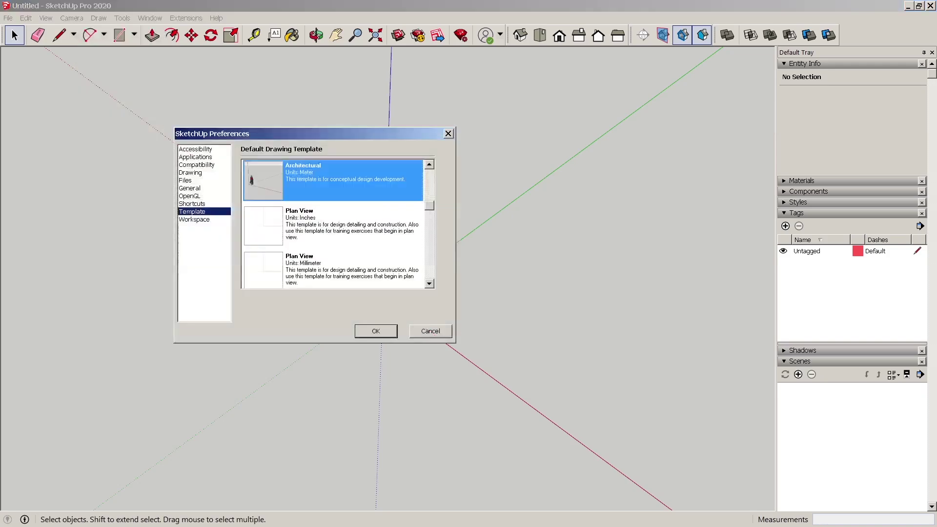
pyautogui.press('Escape')
# Change the current model's length units to Meters in the Model Info settings
pyautogui.click(122, 18)
pyautogui.moveTo(150, 18)
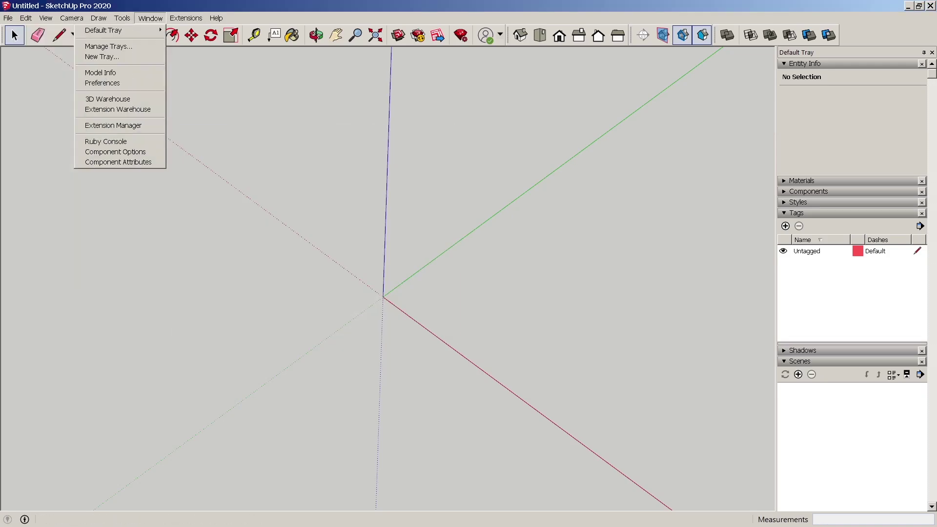
pyautogui.click(101, 72)
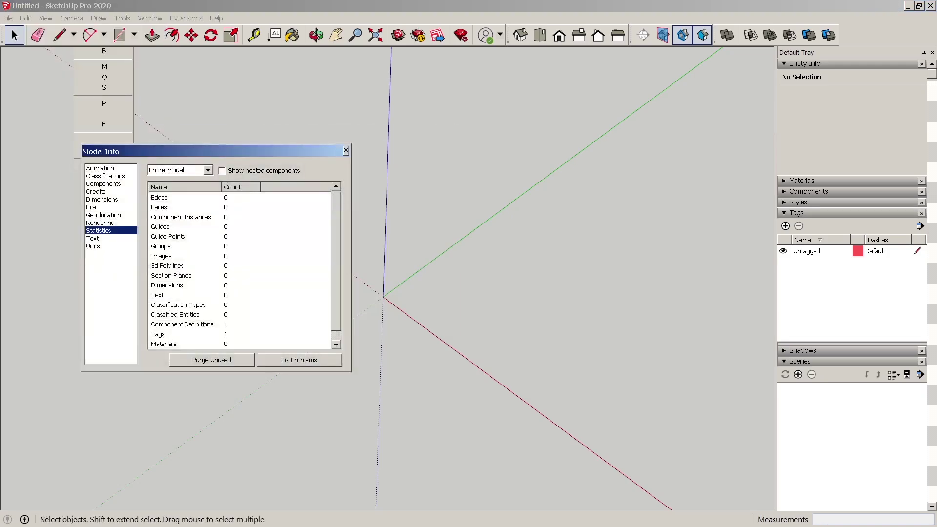
pyautogui.moveTo(166, 152); pyautogui.dragTo(211, 145)
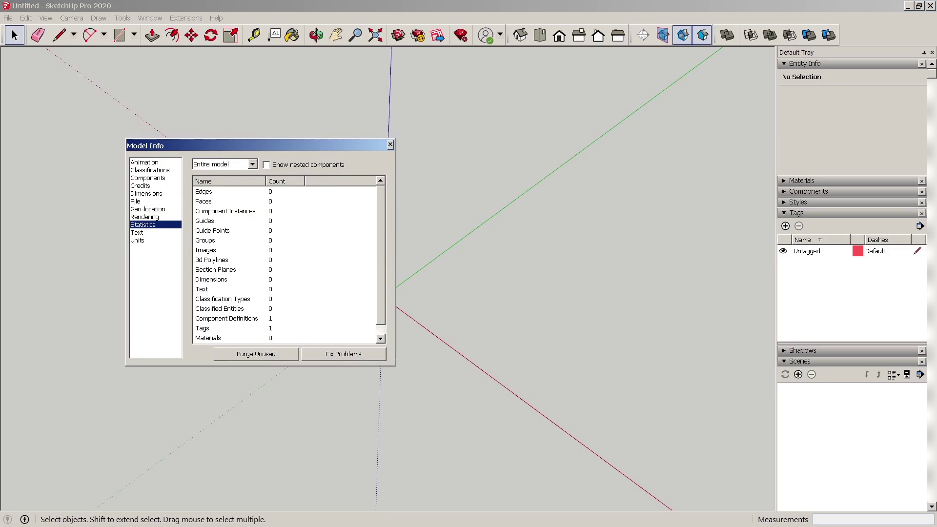
pyautogui.click(138, 240)
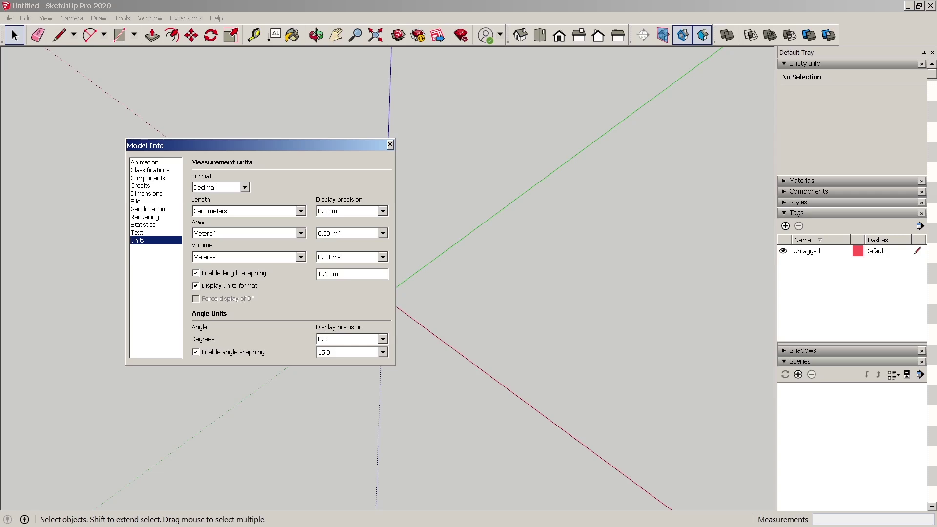
pyautogui.click(301, 211)
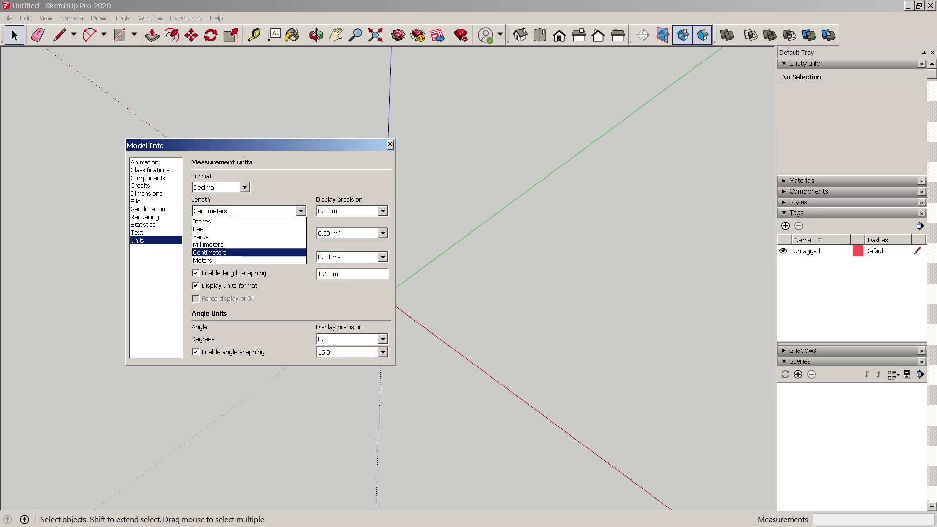
pyautogui.click(234, 261)
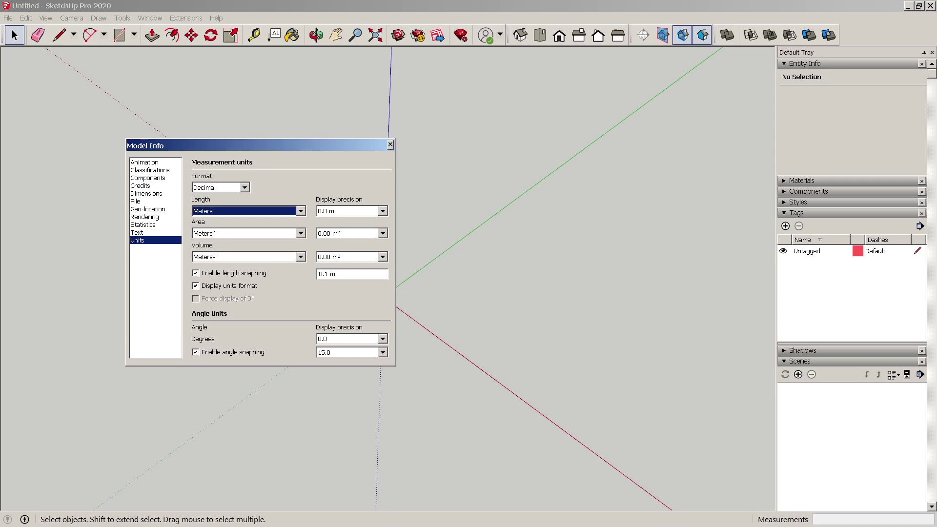
pyautogui.click(390, 144)
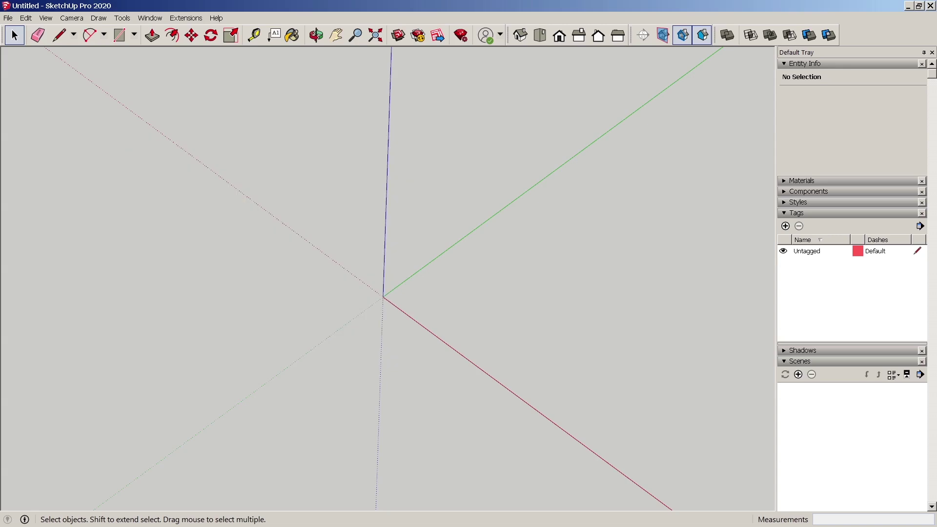
# Start a rectangle on the ground with its first corner at the origin
pyautogui.press('r')
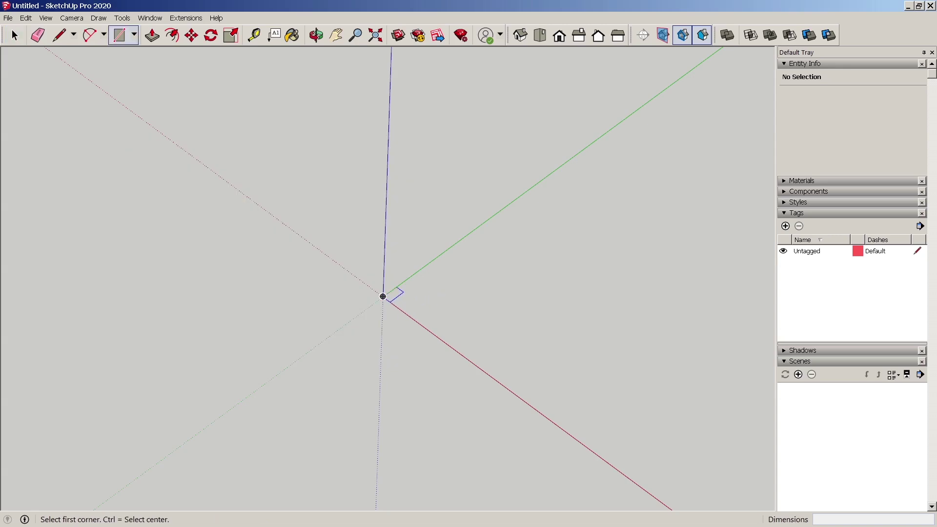
pyautogui.click(382, 296)
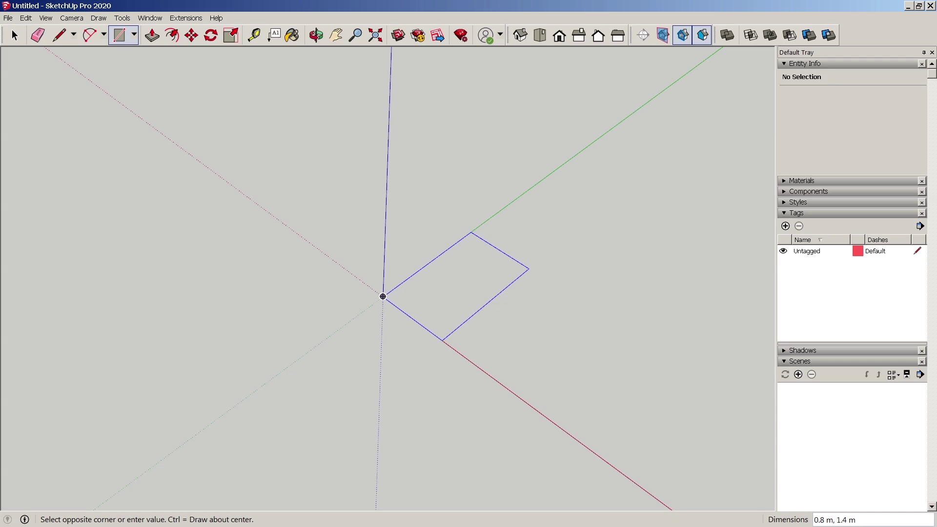